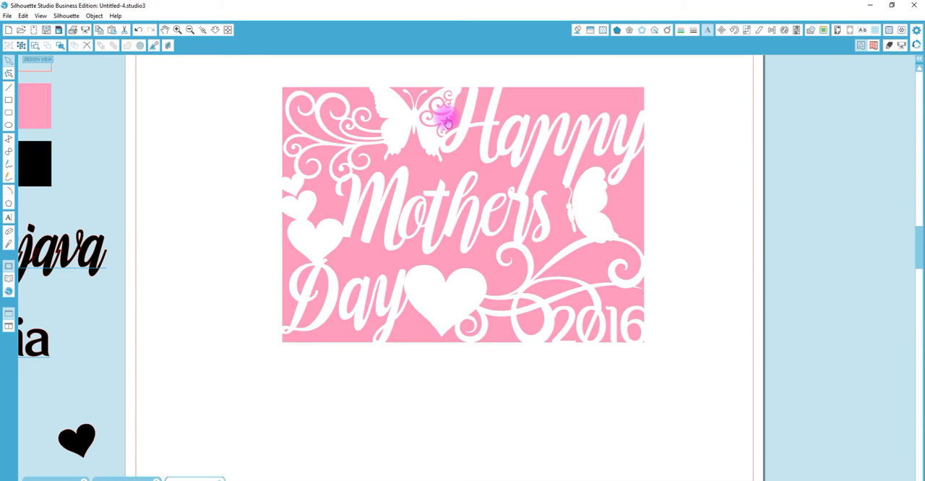
- Move the finished pink Mother's Day card design off the page into the empty workspace beside it
{"action": "left_click", "coordinate": [215, 29]}
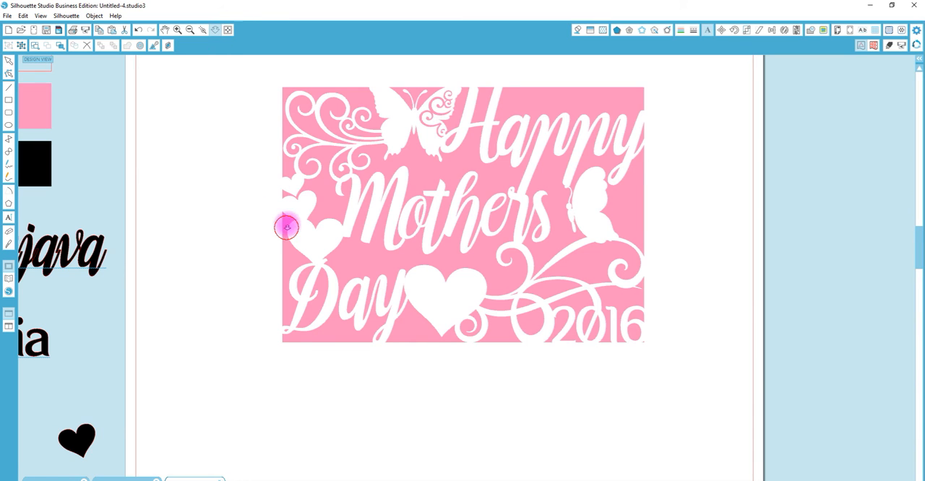
{"action": "left_click_drag", "start_coordinate": [286, 228], "coordinate": [294, 149]}
{"action": "left_click_drag", "start_coordinate": [422, 214], "coordinate": [796, 219]}
{"action": "left_click", "coordinate": [423, 240]}
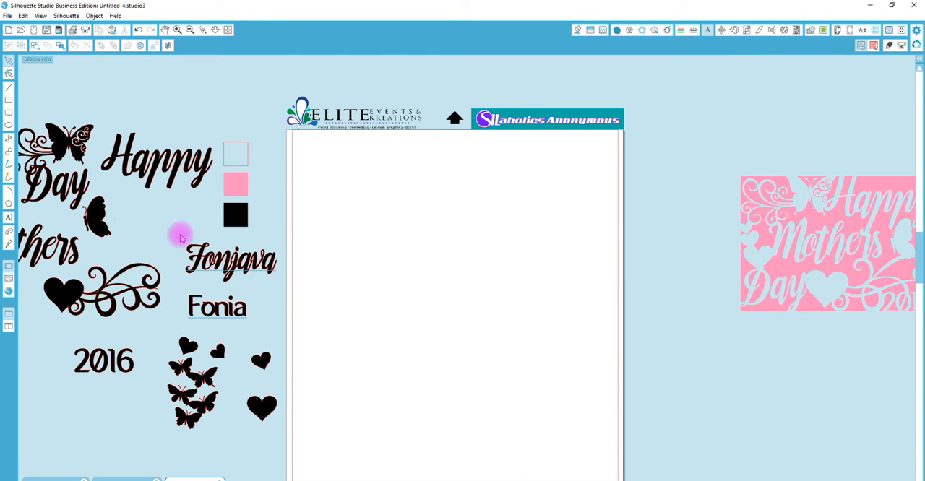
- Draw a rectangle about 8.1 by 5 inches in the upper part of the empty page
{"action": "left_click", "coordinate": [10, 102]}
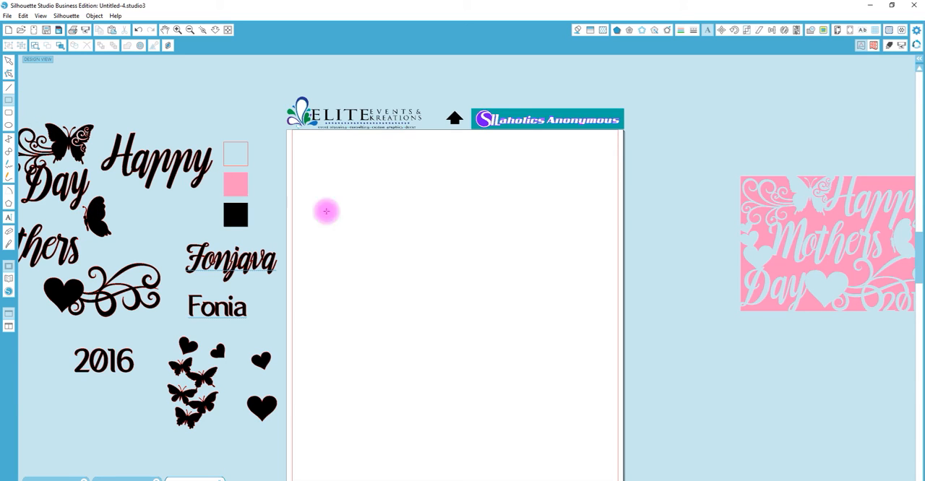
{"action": "mouse_move", "coordinate": [327, 189]}
{"action": "left_mouse_down"}
{"action": "mouse_move", "coordinate": [534, 291]}
{"action": "mouse_move", "coordinate": [555, 330]}
{"action": "left_mouse_up"}
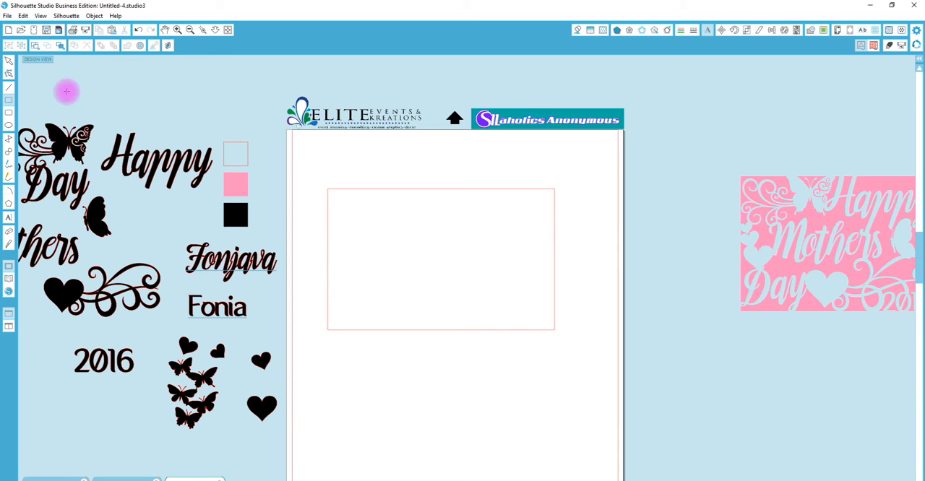
{"action": "left_click", "coordinate": [7, 62]}
- Place a copy of the larger upright black heart on the page below the rectangle
{"action": "left_click", "coordinate": [272, 415]}
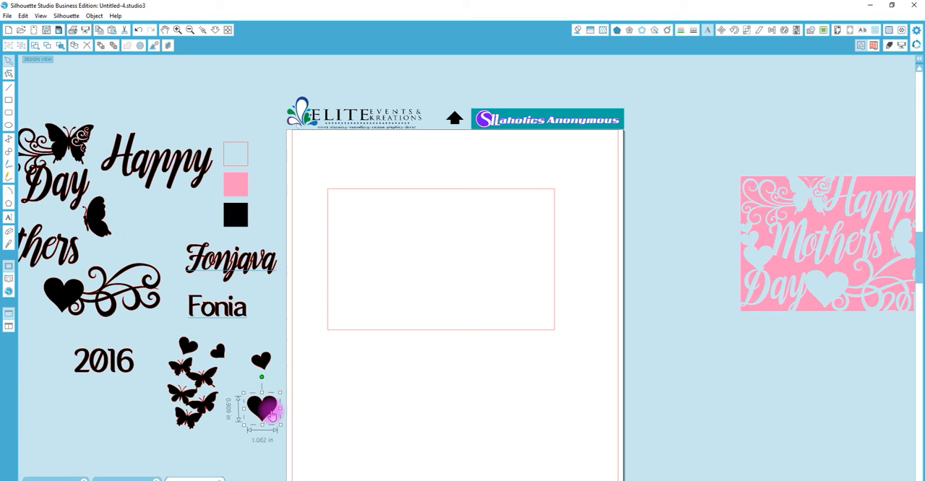
{"action": "left_click_drag", "start_coordinate": [271, 416], "coordinate": [467, 453]}
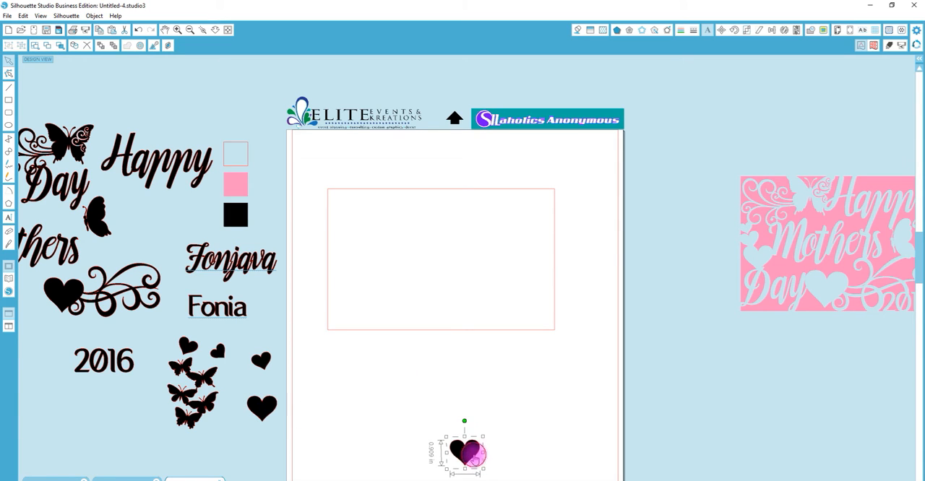
- Resize the rectangle to 7 inches wide by 5 inches high with the aspect lock off
{"action": "left_click", "coordinate": [516, 197]}
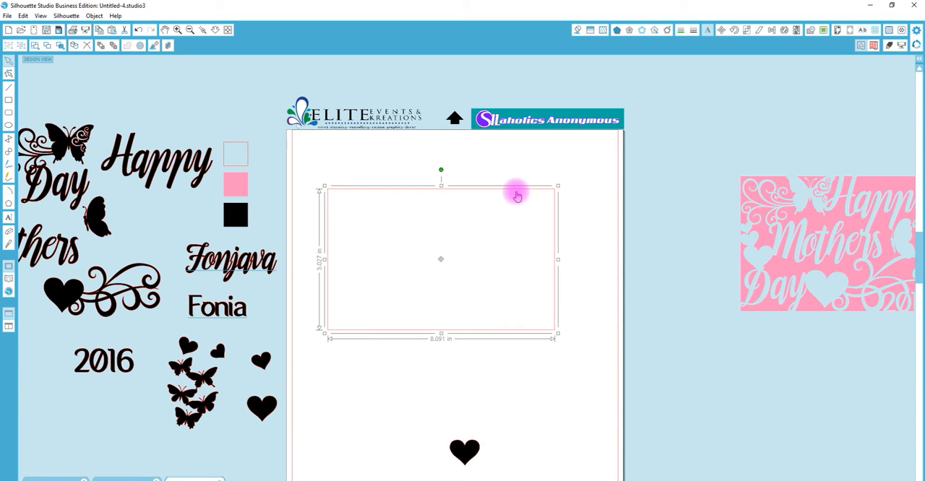
{"action": "left_click", "coordinate": [750, 31]}
{"action": "left_click", "coordinate": [766, 222]}
{"action": "left_click_drag", "start_coordinate": [872, 190], "coordinate": [825, 190]}
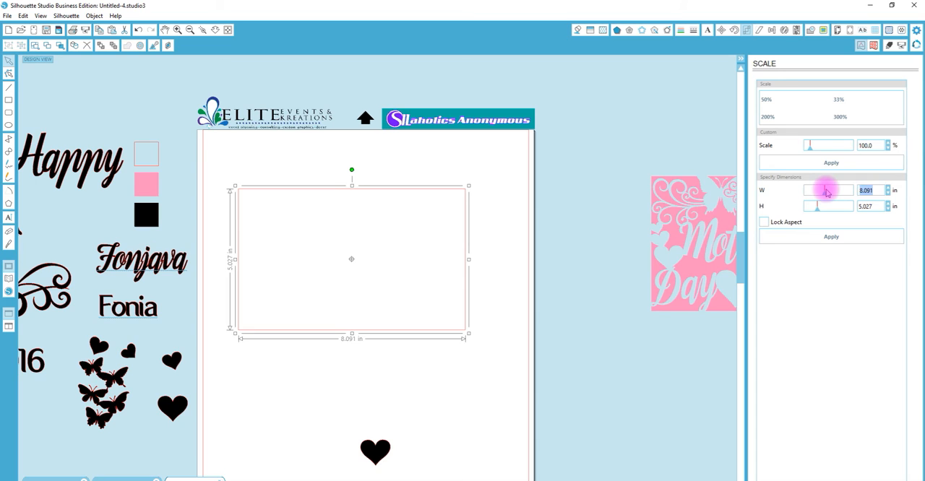
{"action": "type", "text": "5"}
{"action": "key", "text": "Return"}
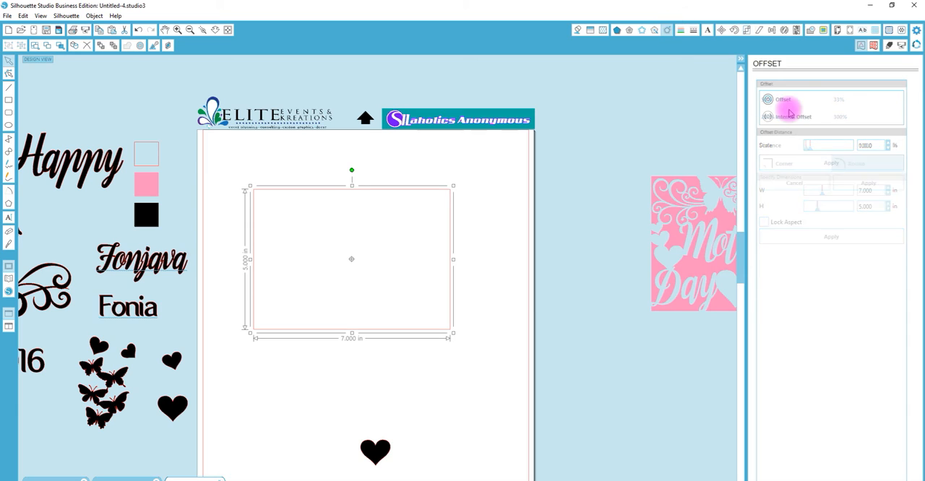
- Create an internal offset of the rectangle at a distance of 0.1 inch
{"action": "left_click", "coordinate": [783, 117]}
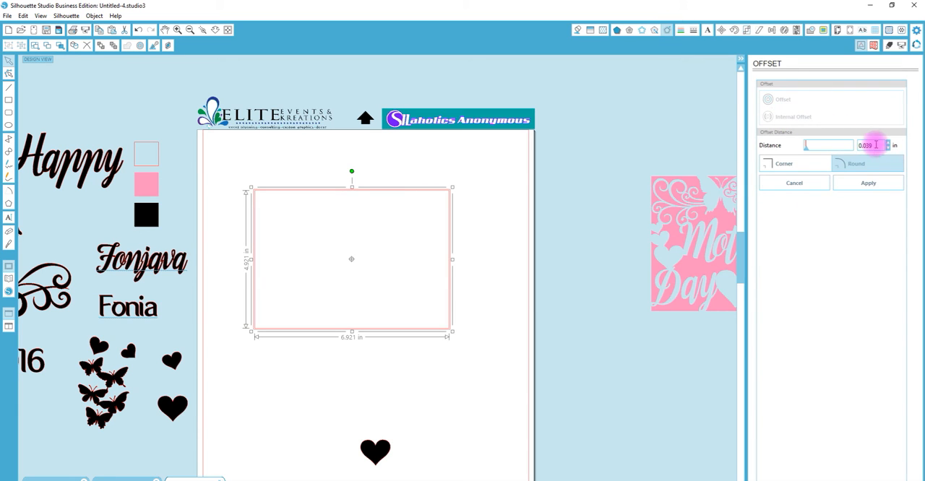
{"action": "key", "text": "BackSpace"}
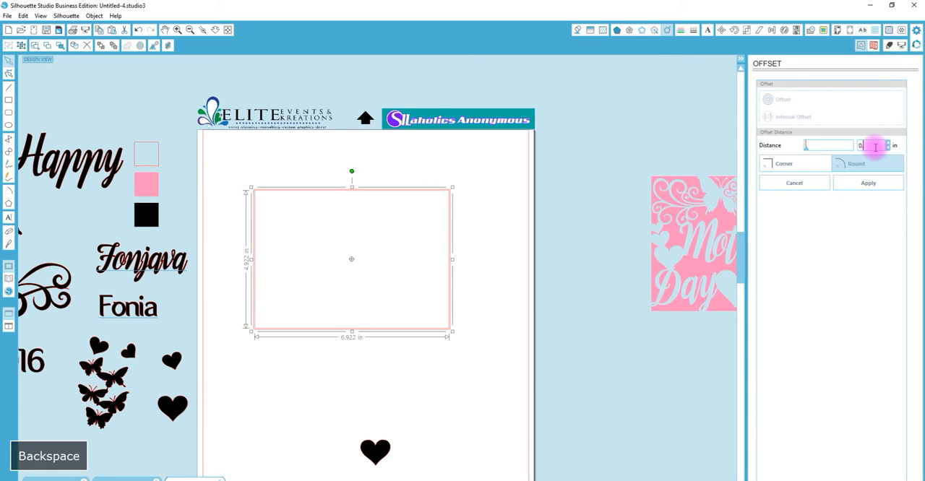
{"action": "type", "text": "1"}
{"action": "key", "text": "Return"}
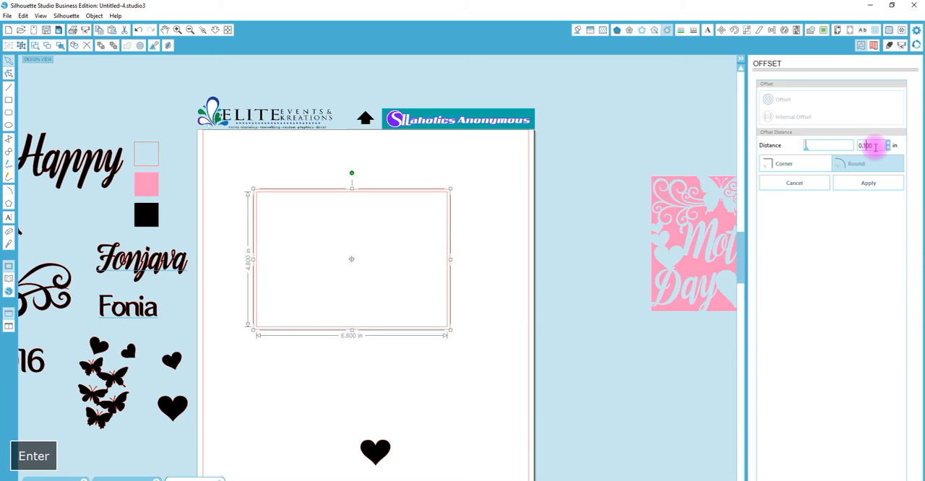
{"action": "left_click", "coordinate": [525, 235]}
- Set the outer rectangle's line color to purple
{"action": "left_click", "coordinate": [206, 31]}
{"action": "left_click_drag", "start_coordinate": [234, 149], "coordinate": [496, 371]}
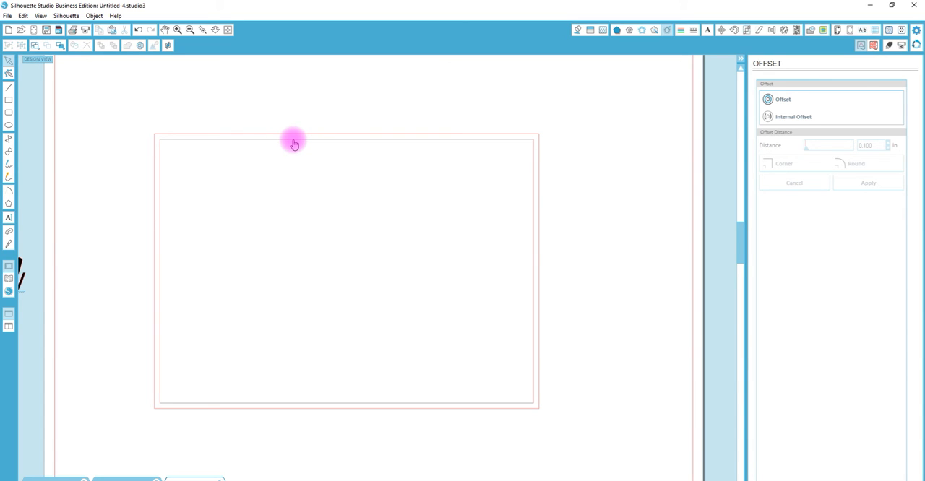
{"action": "left_click", "coordinate": [295, 142]}
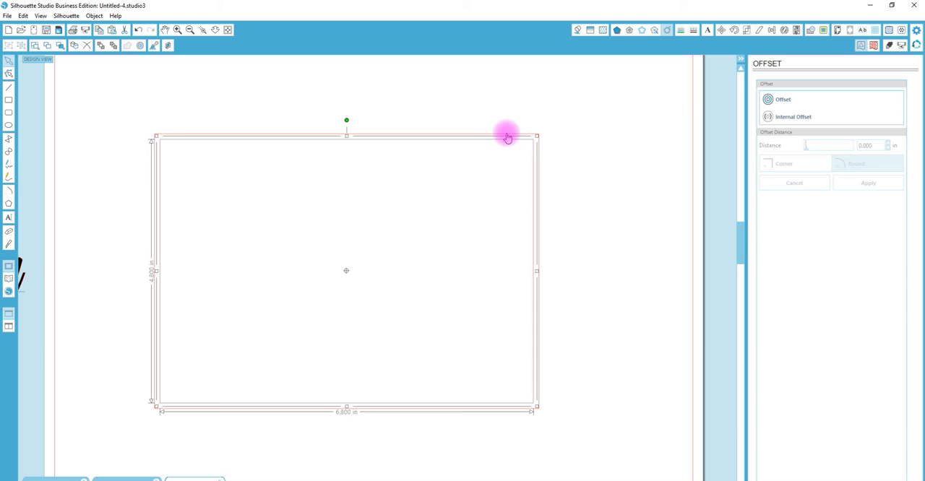
{"action": "left_click", "coordinate": [507, 137]}
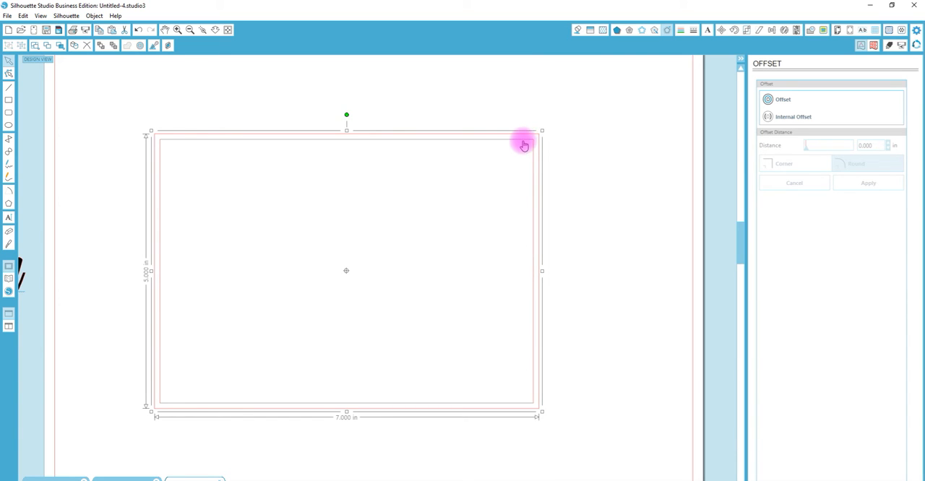
{"action": "left_click", "coordinate": [680, 32]}
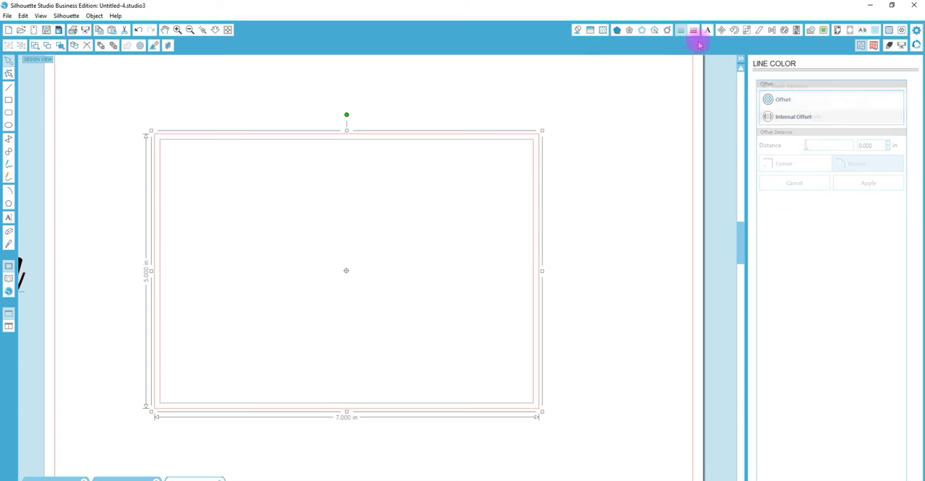
{"action": "left_click", "coordinate": [845, 122]}
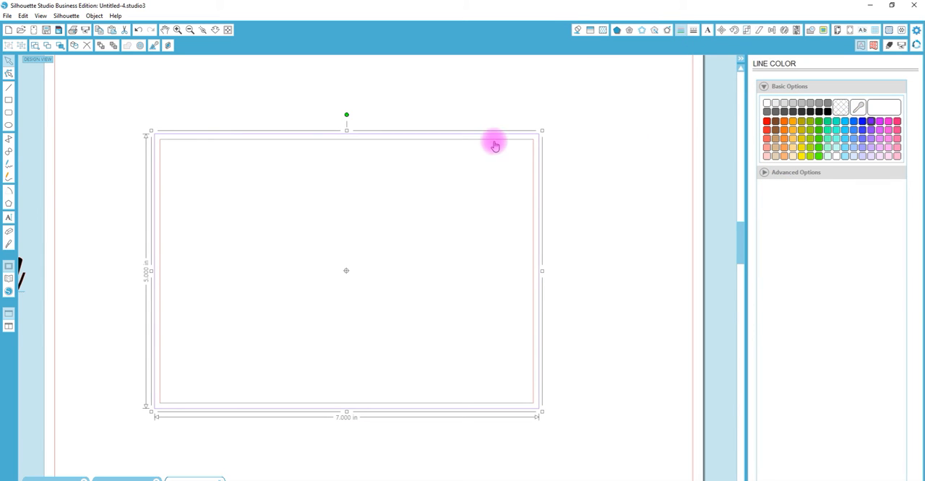
- Set the inner offset rectangle's line color to green
{"action": "left_click", "coordinate": [494, 140]}
{"action": "left_click", "coordinate": [861, 122]}
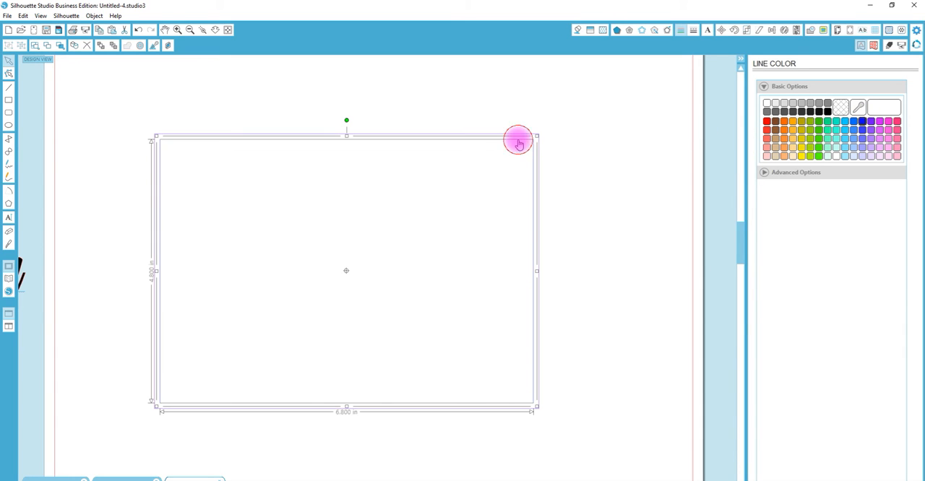
{"action": "left_click", "coordinate": [819, 122]}
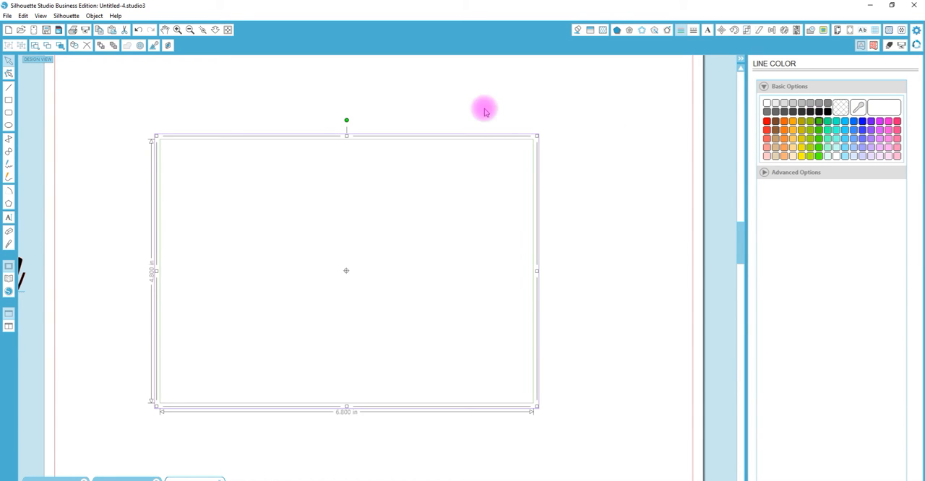
- Set the outer rectangle's line color to blue
{"action": "left_click_drag", "start_coordinate": [198, 108], "coordinate": [308, 207]}
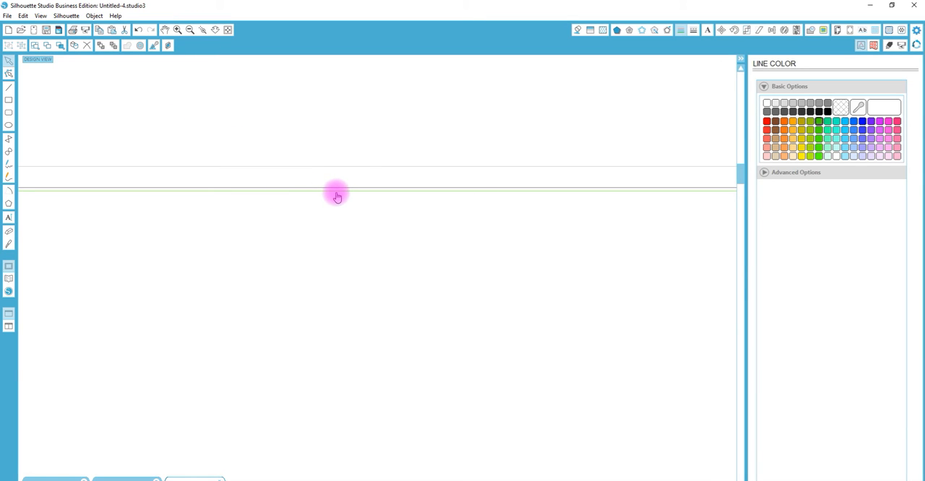
{"action": "left_click", "coordinate": [364, 169]}
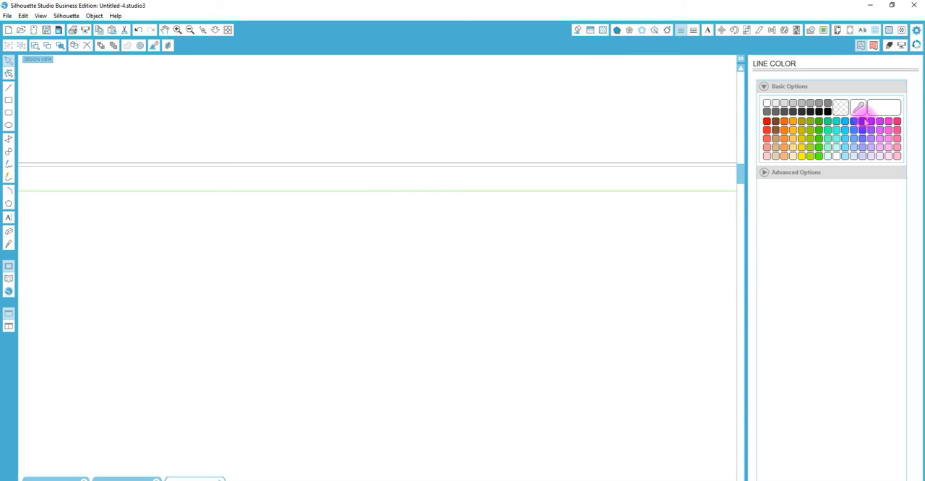
{"action": "left_click", "coordinate": [862, 120]}
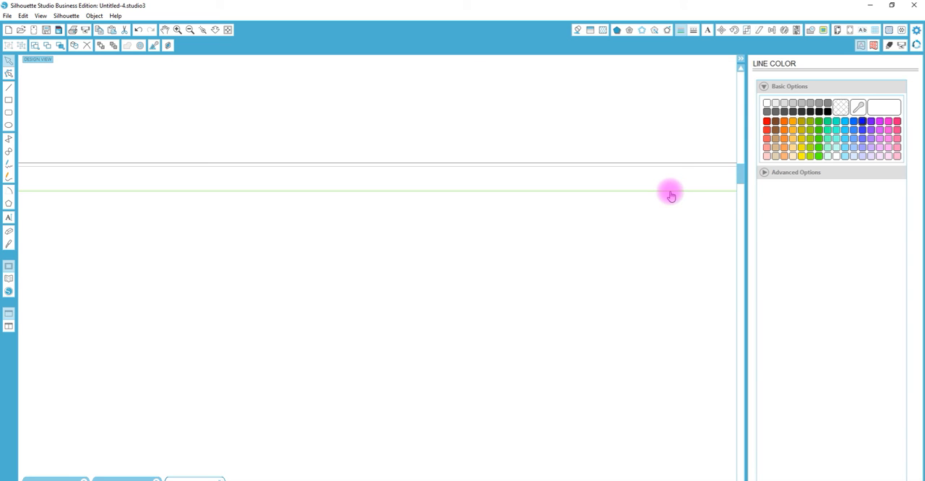
- Shift the Fonjava sample text slightly toward the page and set its character spacing to 100%
{"action": "left_click", "coordinate": [216, 31]}
{"action": "left_click_drag", "start_coordinate": [273, 312], "coordinate": [295, 100]}
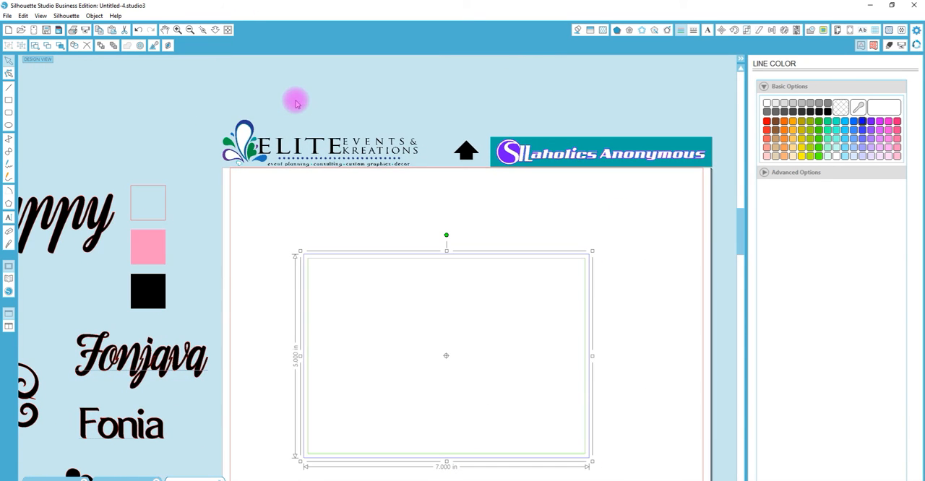
{"action": "left_click_drag", "start_coordinate": [145, 357], "coordinate": [191, 354]}
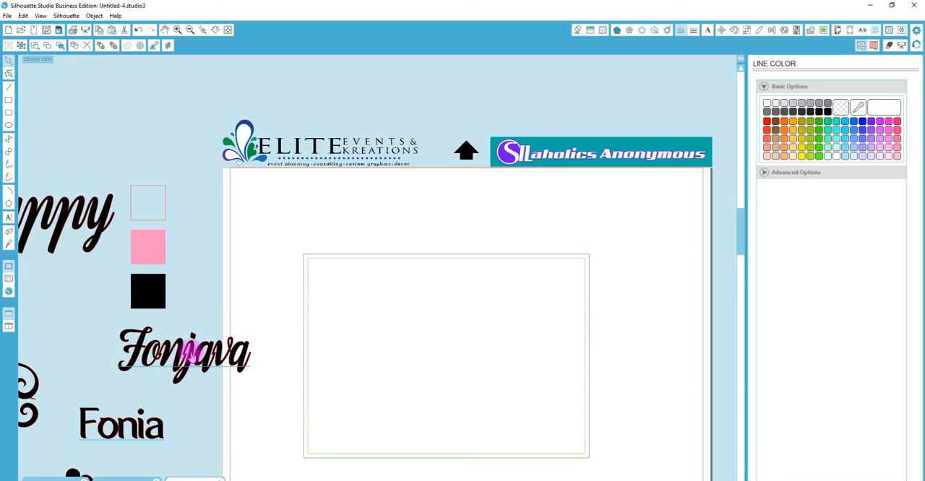
{"action": "left_click", "coordinate": [708, 31]}
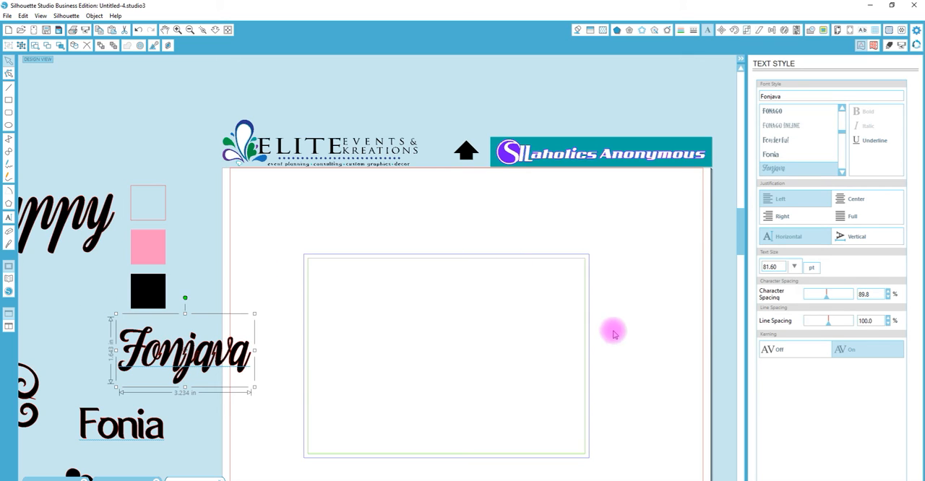
{"action": "left_click", "coordinate": [865, 294]}
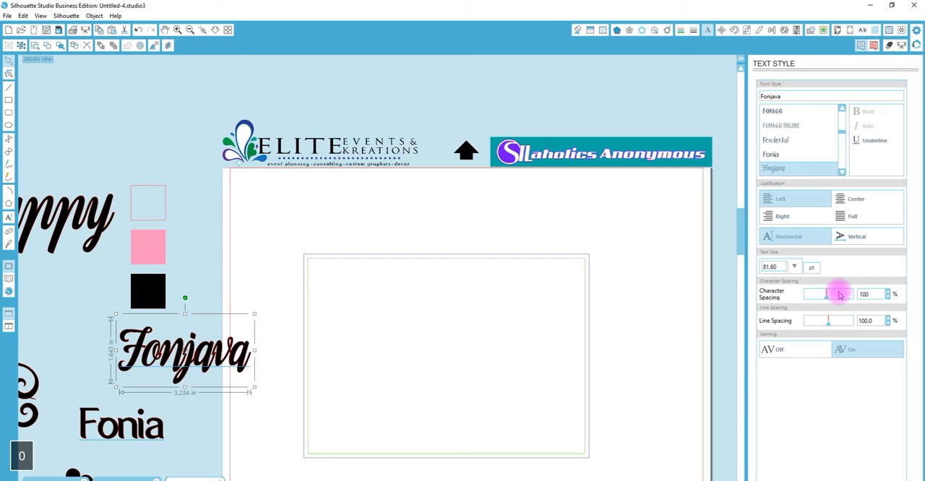
{"action": "key", "text": "Return"}
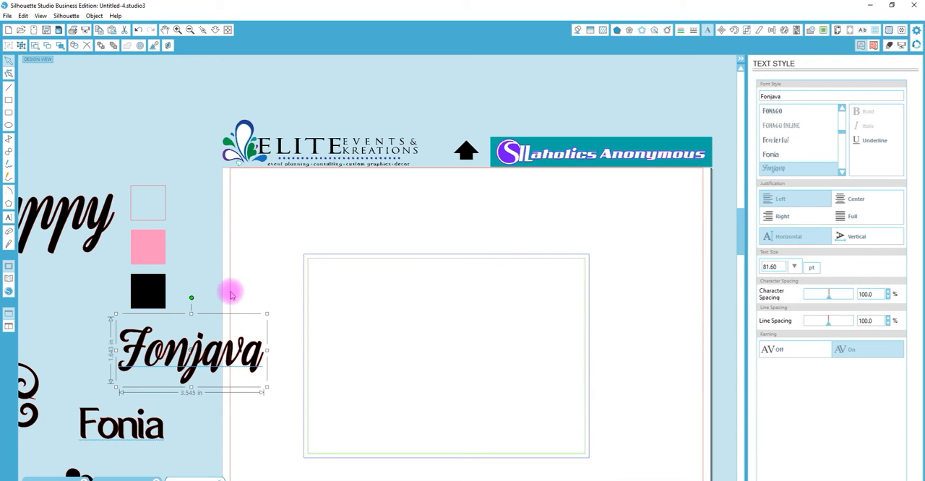
- Duplicate the Fonjava sample text near the card frame's edge and change the copy's wording to "Happy"
{"action": "left_click_drag", "start_coordinate": [250, 354], "coordinate": [255, 294]}
{"action": "type", "text": "Happy"}
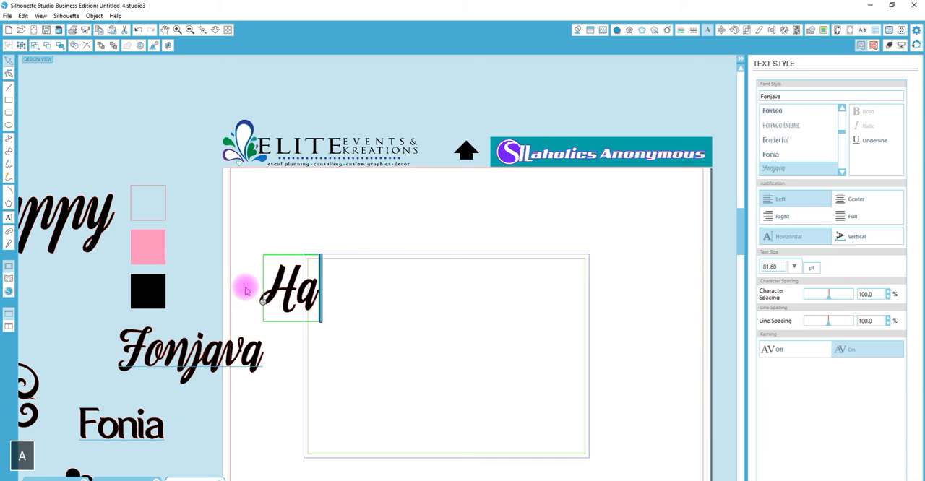
{"action": "left_click", "coordinate": [353, 219]}
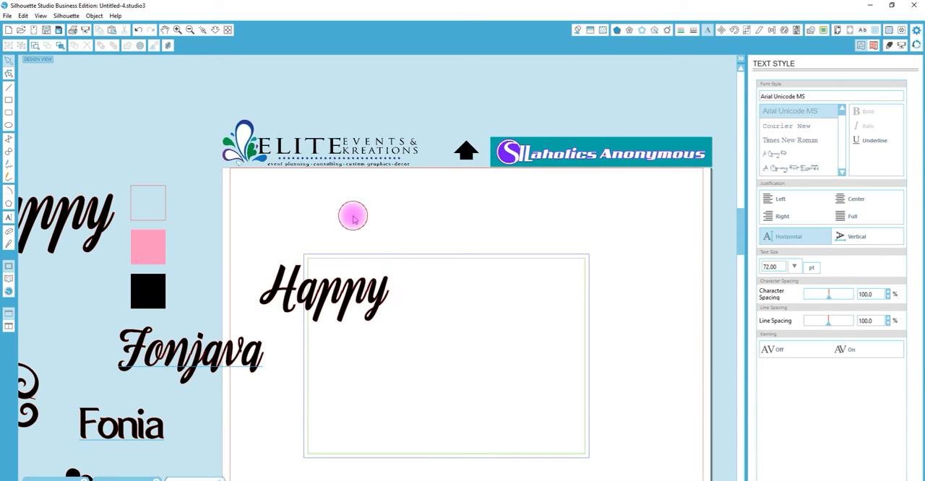
- Set the character spacing of the new "Happy" text to 98% so its letters overlap
{"action": "left_click", "coordinate": [204, 30]}
{"action": "left_click_drag", "start_coordinate": [260, 252], "coordinate": [425, 325]}
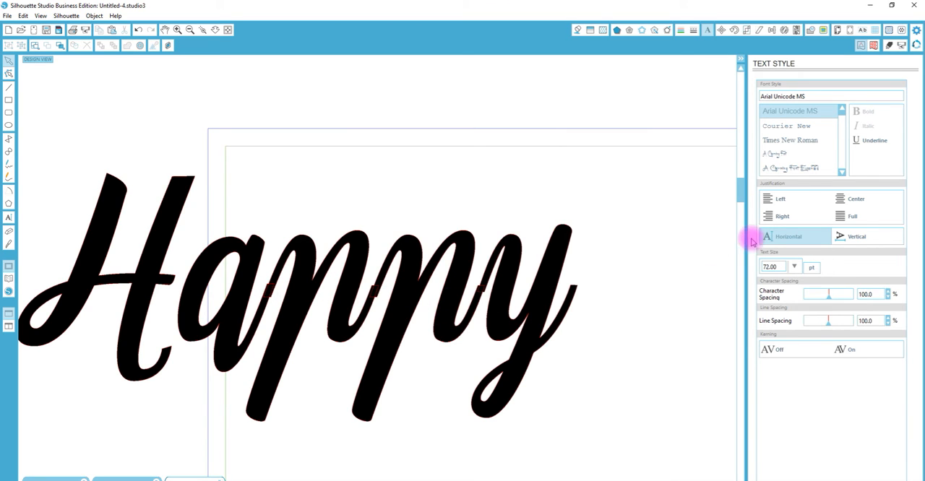
{"action": "double_click", "coordinate": [871, 295]}
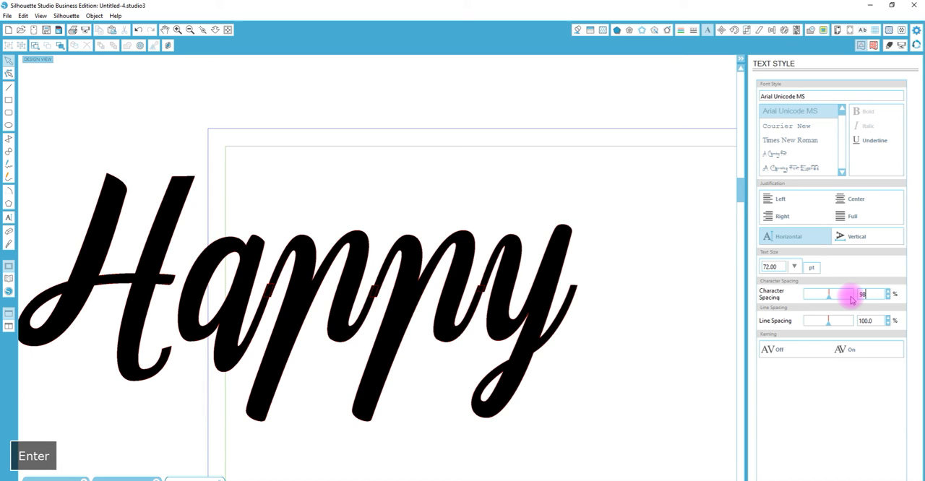
{"action": "left_click", "coordinate": [526, 250]}
{"action": "double_click", "coordinate": [876, 295]}
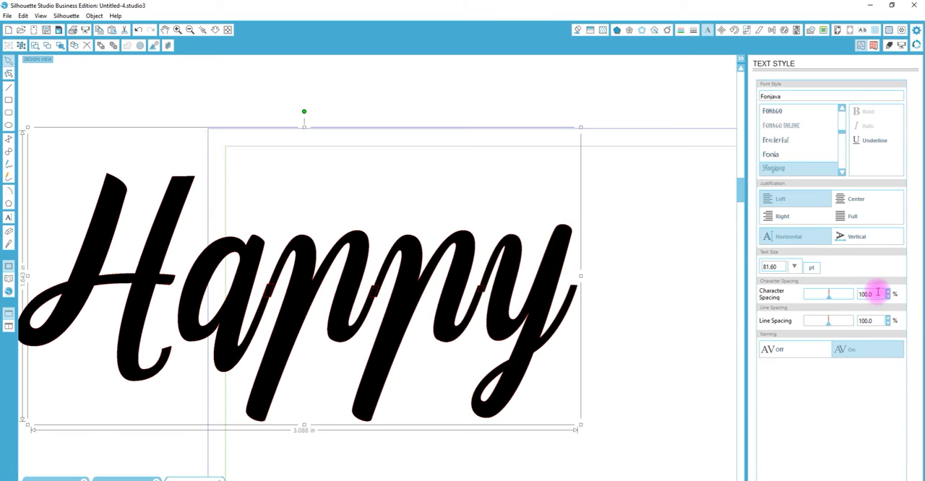
{"action": "type", "text": "98"}
{"action": "key", "text": "Return"}
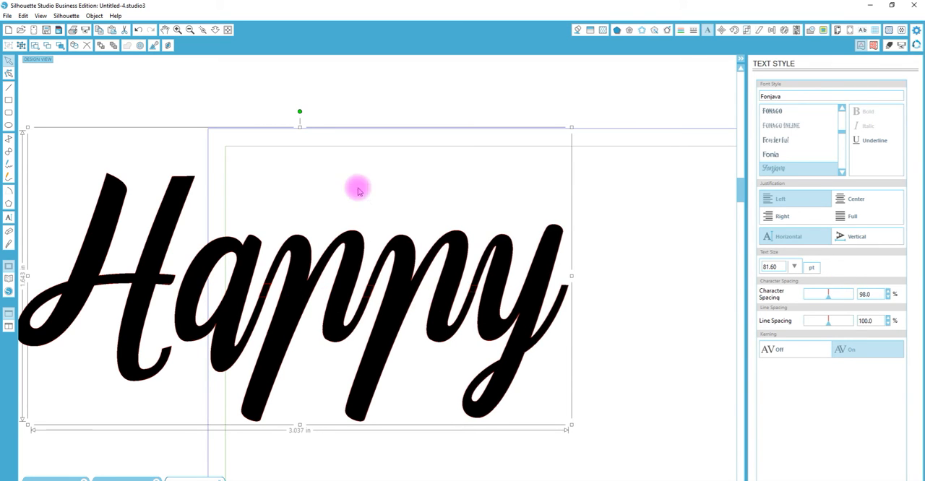
- Set the character spacing of the original Fonjava sample text to 98%
{"action": "left_click", "coordinate": [215, 29]}
{"action": "left_click_drag", "start_coordinate": [367, 380], "coordinate": [383, 240]}
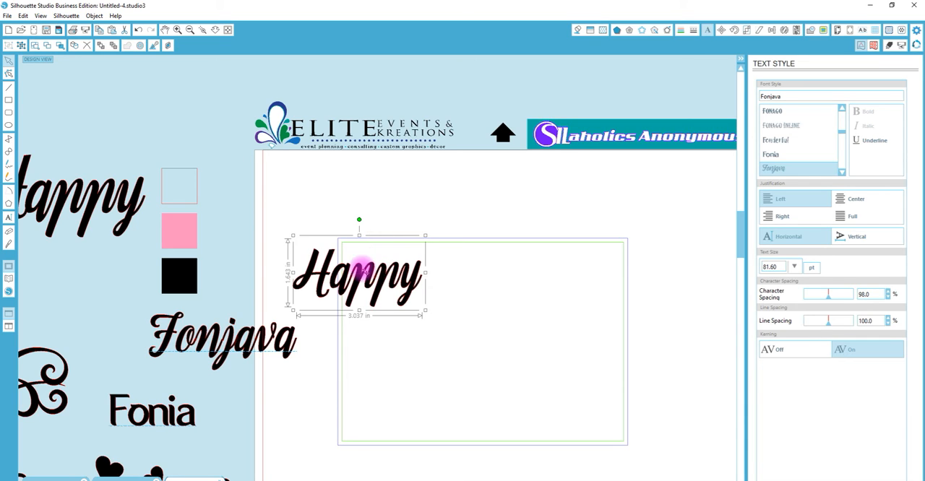
{"action": "left_click", "coordinate": [202, 29]}
{"action": "left_click_drag", "start_coordinate": [113, 320], "coordinate": [282, 378]}
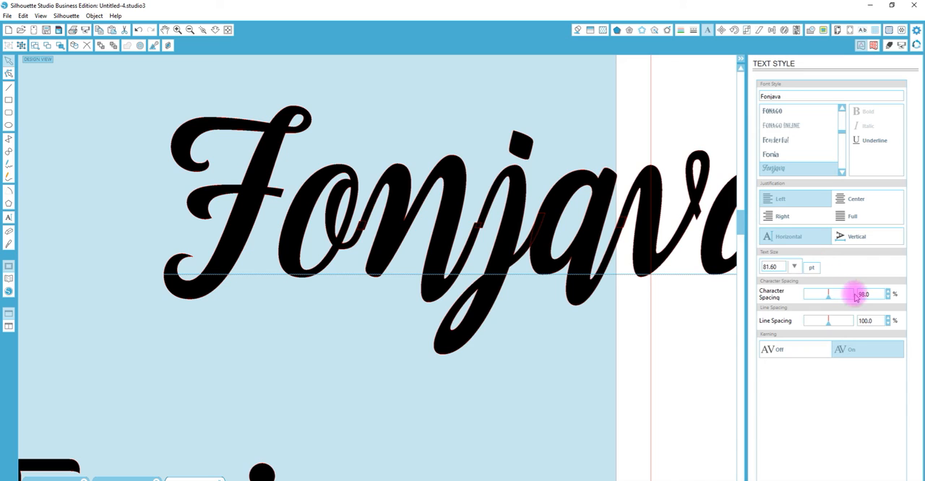
{"action": "left_click", "coordinate": [665, 243]}
{"action": "left_click", "coordinate": [862, 292]}
{"action": "left_click_drag", "start_coordinate": [863, 292], "coordinate": [850, 293]}
{"action": "key", "text": "Return"}
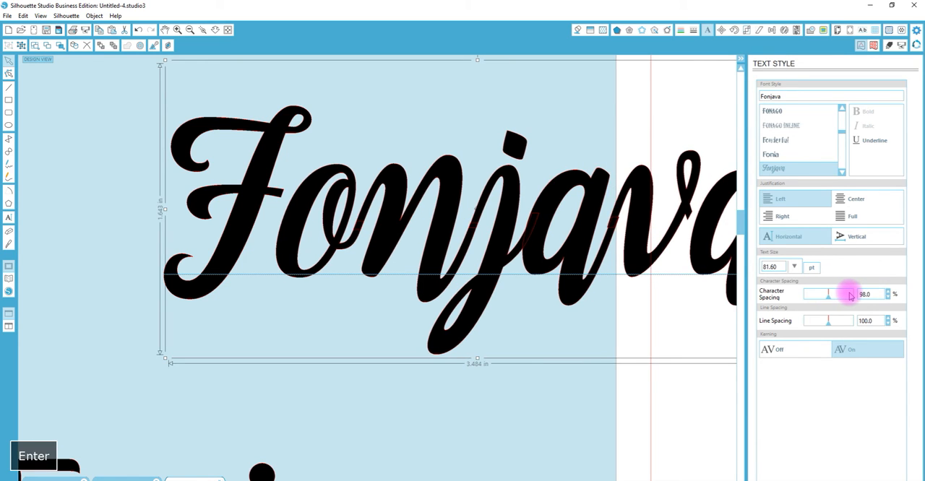
- Move the Fonjava sample away from the page edge and the test "Happy" copy off the page, above the prepared pieces
{"action": "left_click", "coordinate": [216, 30]}
{"action": "left_click_drag", "start_coordinate": [373, 352], "coordinate": [388, 131]}
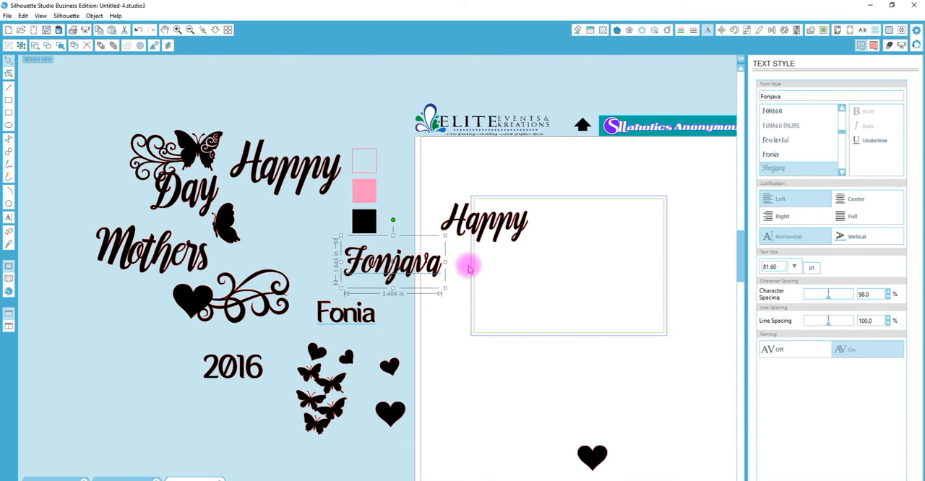
{"action": "left_click_drag", "start_coordinate": [419, 260], "coordinate": [392, 253]}
{"action": "left_click_drag", "start_coordinate": [497, 215], "coordinate": [338, 73]}
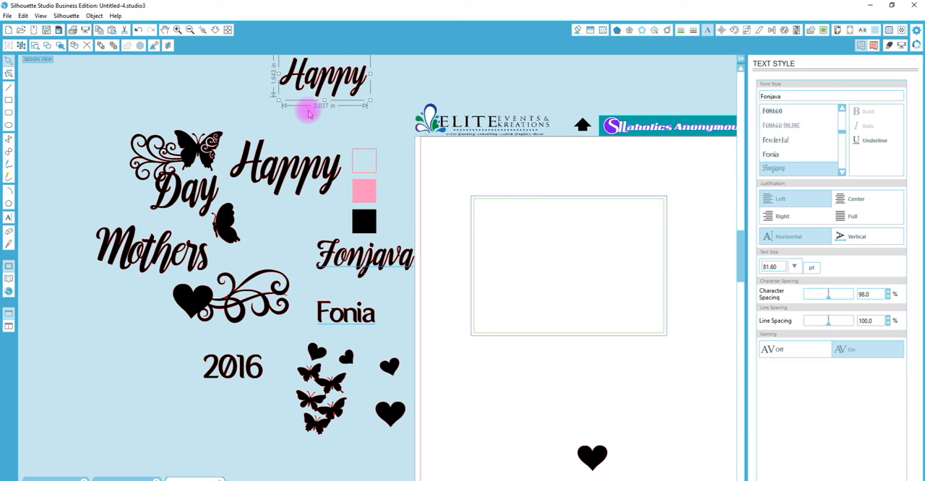
- Place the prepared "Happy", "Mothers" and "Day" words inside the card frame, stacked in reading order
{"action": "left_click", "coordinate": [296, 170]}
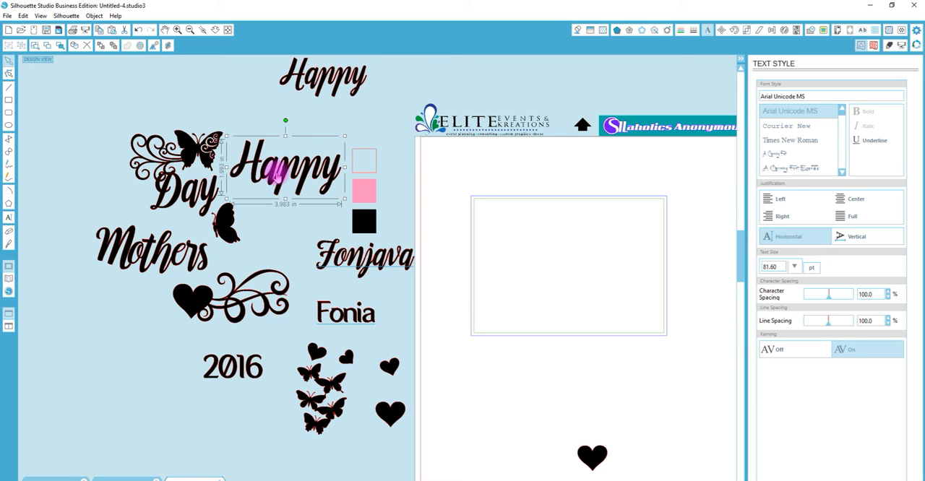
{"action": "left_click_drag", "start_coordinate": [269, 176], "coordinate": [575, 233]}
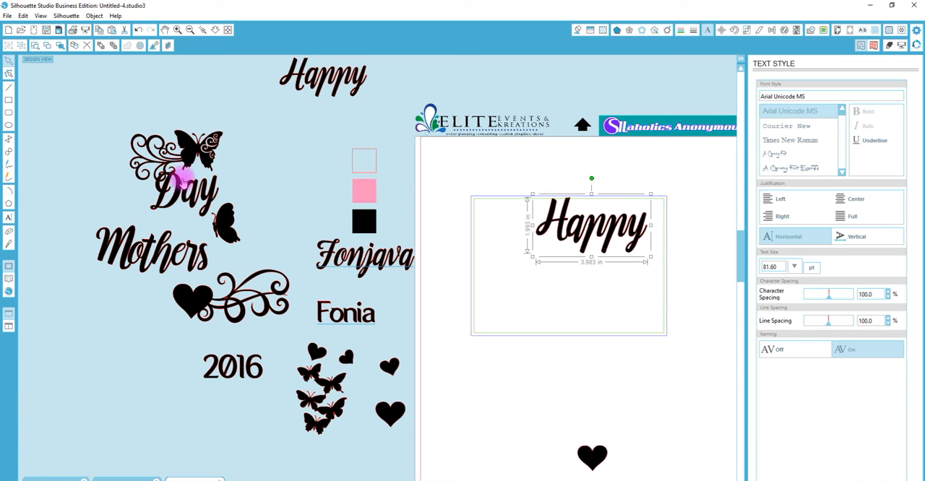
{"action": "left_click_drag", "start_coordinate": [179, 195], "coordinate": [551, 325]}
{"action": "left_click_drag", "start_coordinate": [145, 252], "coordinate": [534, 262]}
{"action": "mouse_move", "coordinate": [593, 314]}
{"action": "left_mouse_down"}
{"action": "mouse_move", "coordinate": [599, 290]}
{"action": "mouse_move", "coordinate": [604, 303]}
{"action": "left_mouse_up"}
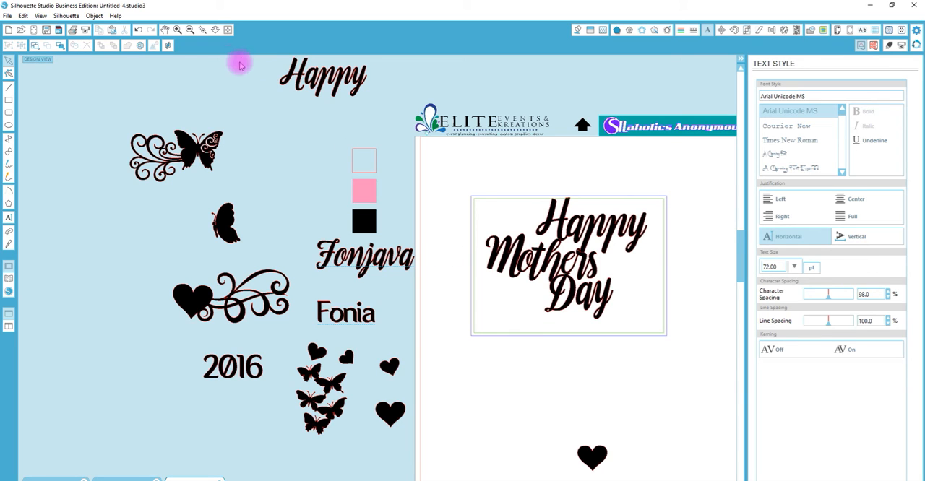
- Move the finished pink papercut reference onto the card frame and send it to the back, behind the words
{"action": "left_click", "coordinate": [214, 29]}
{"action": "left_click_drag", "start_coordinate": [350, 342], "coordinate": [375, 208]}
{"action": "left_click_drag", "start_coordinate": [563, 273], "coordinate": [430, 317]}
{"action": "left_click", "coordinate": [202, 30]}
{"action": "left_click_drag", "start_coordinate": [362, 233], "coordinate": [562, 412]}
{"action": "left_click_drag", "start_coordinate": [392, 248], "coordinate": [381, 156]}
{"action": "right_click", "coordinate": [381, 155]}
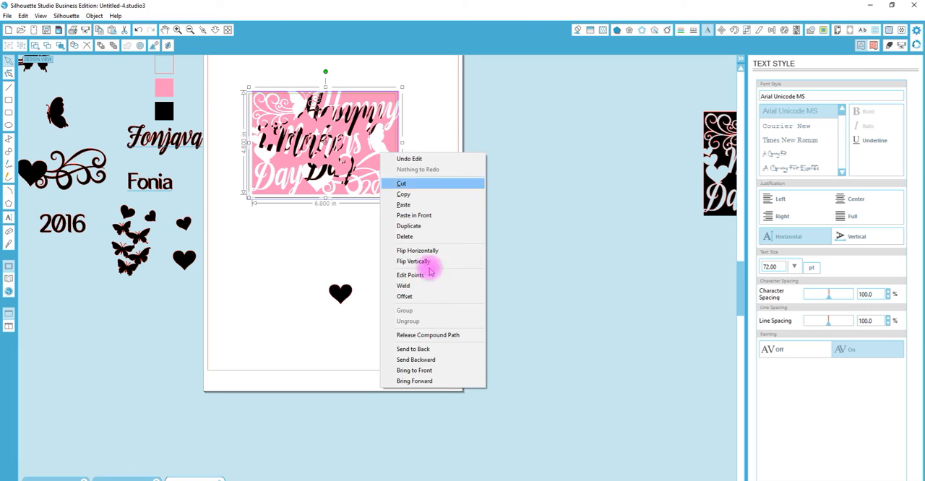
{"action": "left_click", "coordinate": [425, 350]}
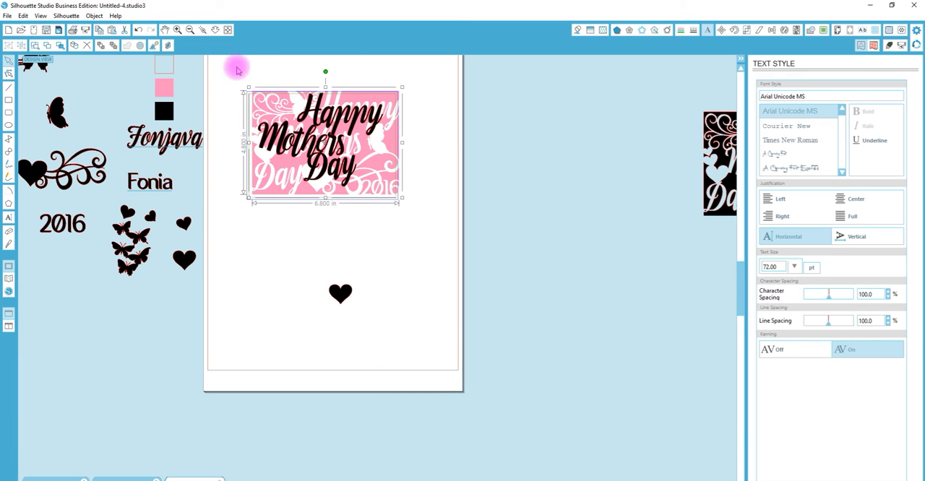
{"action": "left_click", "coordinate": [444, 172]}
- Align the words "Happy", "Mothers" and "Day" with their counterparts in the pink reference
{"action": "left_click_drag", "start_coordinate": [354, 124], "coordinate": [370, 122]}
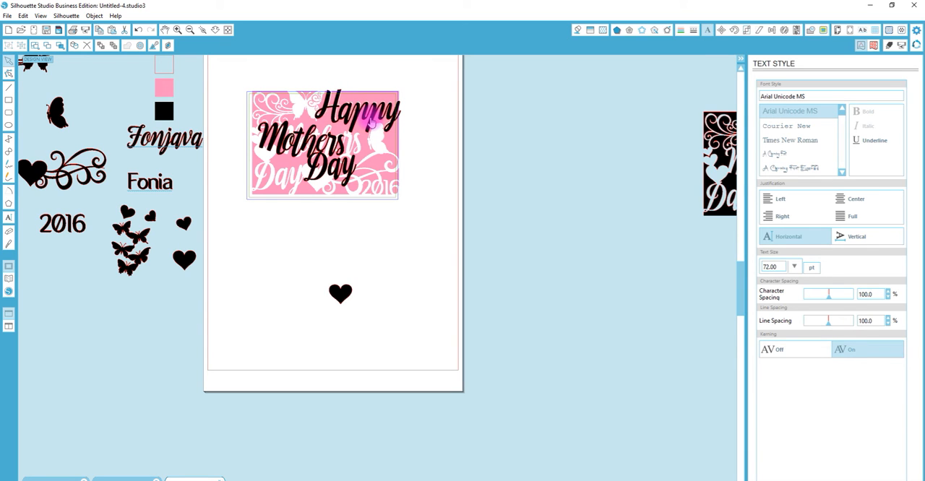
{"action": "left_click", "coordinate": [341, 143]}
{"action": "left_click_drag", "start_coordinate": [339, 148], "coordinate": [273, 187]}
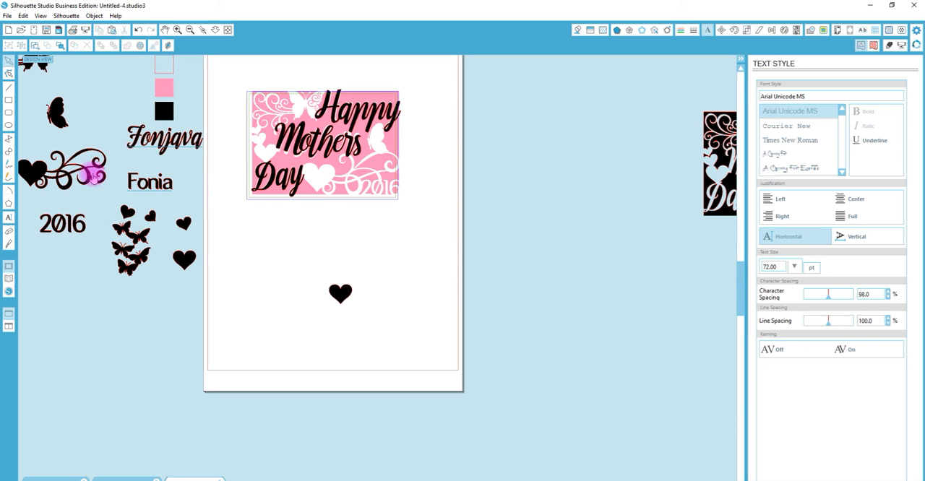
- Place the heart flourish, the side-view butterfly and the butterfly flourish over their matching shapes in the pink reference
{"action": "left_click_drag", "start_coordinate": [40, 177], "coordinate": [326, 179]}
{"action": "left_click_drag", "start_coordinate": [62, 110], "coordinate": [377, 141]}
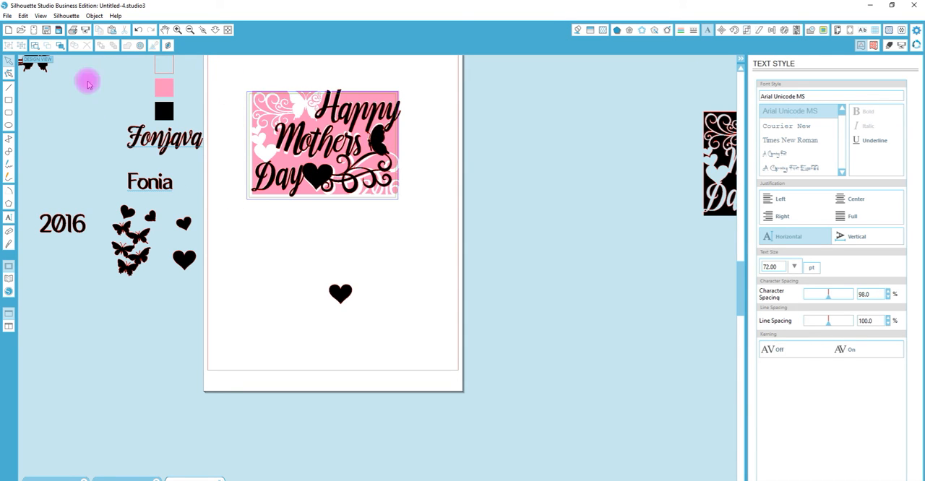
{"action": "left_click_drag", "start_coordinate": [45, 72], "coordinate": [313, 124]}
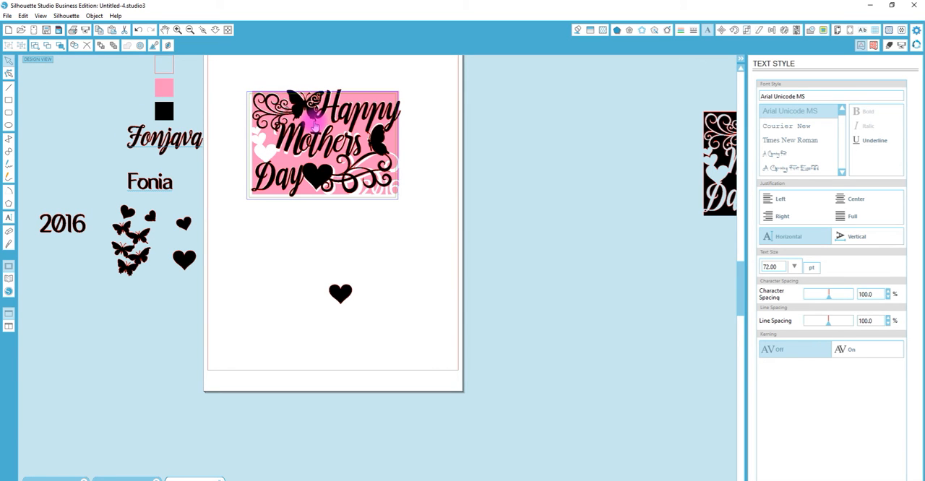
- Stack three loose hearts of decreasing size above "Day", over the white hearts of the pink reference
{"action": "left_click_drag", "start_coordinate": [193, 264], "coordinate": [265, 155]}
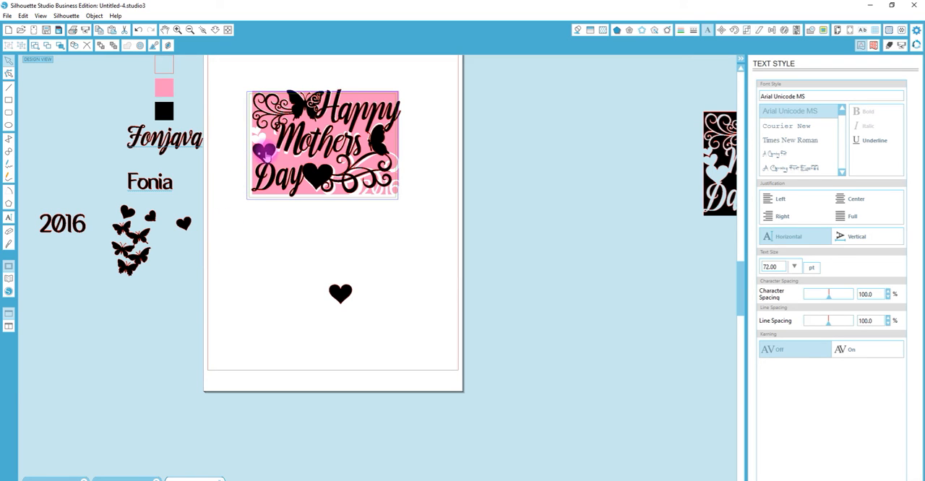
{"action": "left_click_drag", "start_coordinate": [190, 215], "coordinate": [261, 144]}
{"action": "left_click_drag", "start_coordinate": [150, 217], "coordinate": [256, 141]}
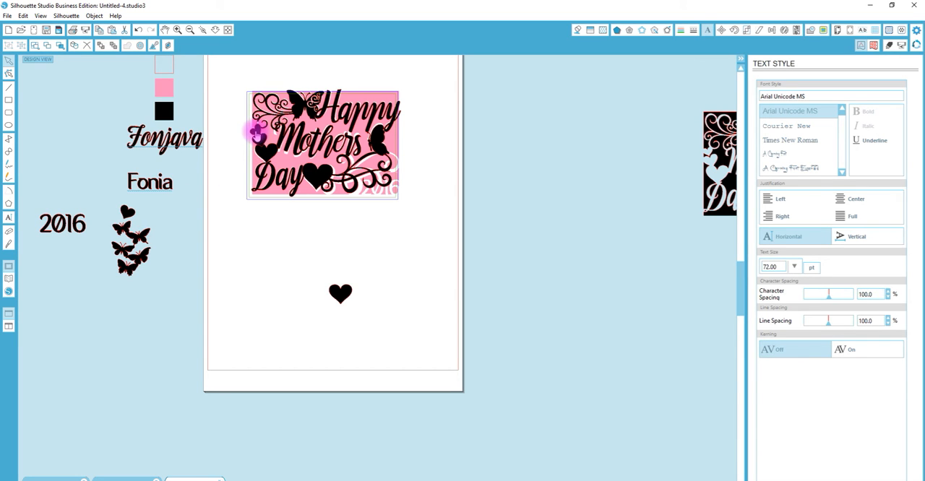
- Place the "2016" text in the card's lower-right corner and move the pink reference off the card
{"action": "left_click_drag", "start_coordinate": [79, 231], "coordinate": [389, 194]}
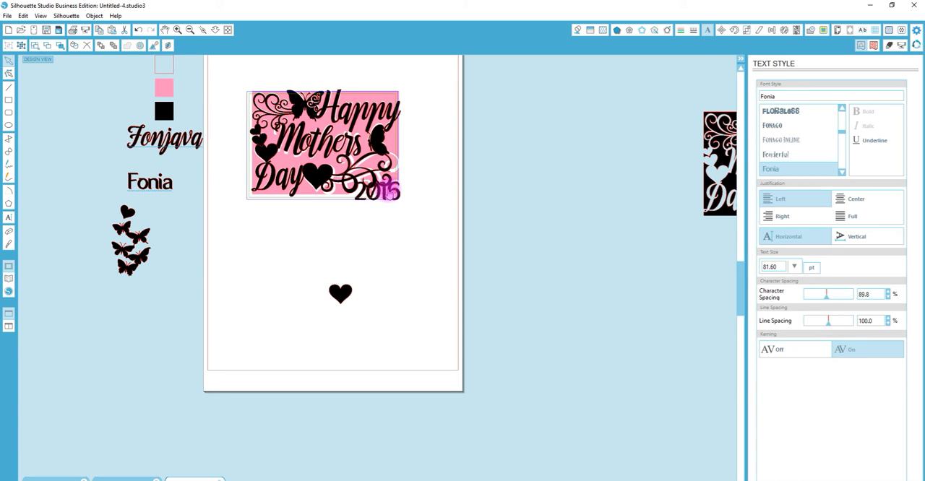
{"action": "left_click", "coordinate": [388, 194]}
{"action": "left_click_drag", "start_coordinate": [382, 94], "coordinate": [719, 319]}
- Move the butterfly flourish outward so its scrolls touch the upper-left part of the card frame
{"action": "left_click", "coordinate": [203, 30]}
{"action": "left_click_drag", "start_coordinate": [225, 73], "coordinate": [411, 225]}
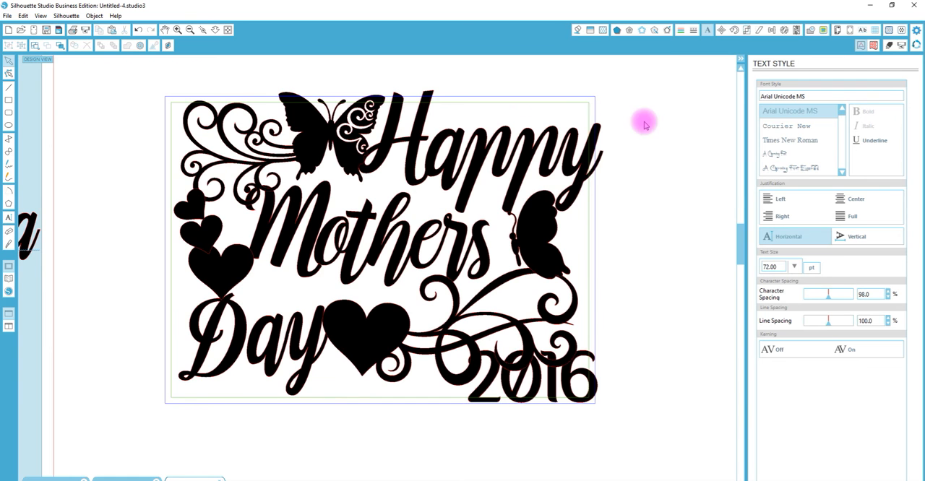
{"action": "left_click_drag", "start_coordinate": [345, 130], "coordinate": [330, 138]}
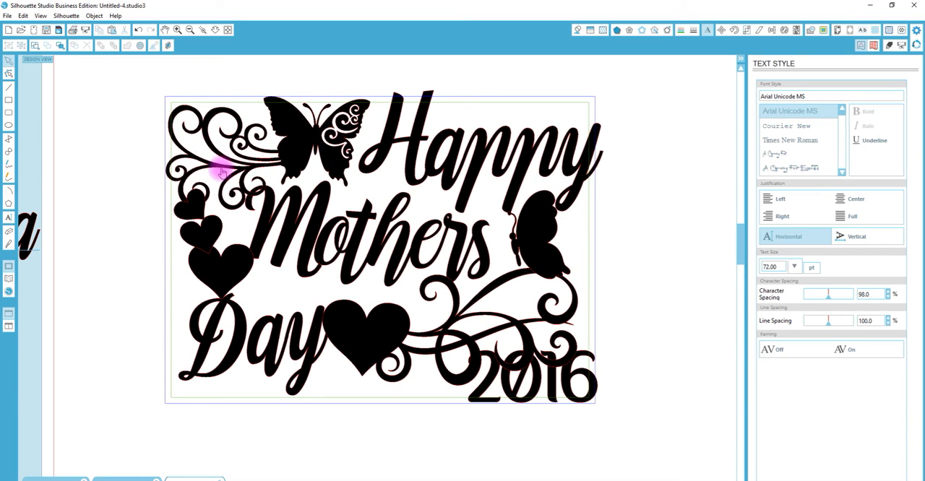
{"action": "left_click", "coordinate": [277, 123]}
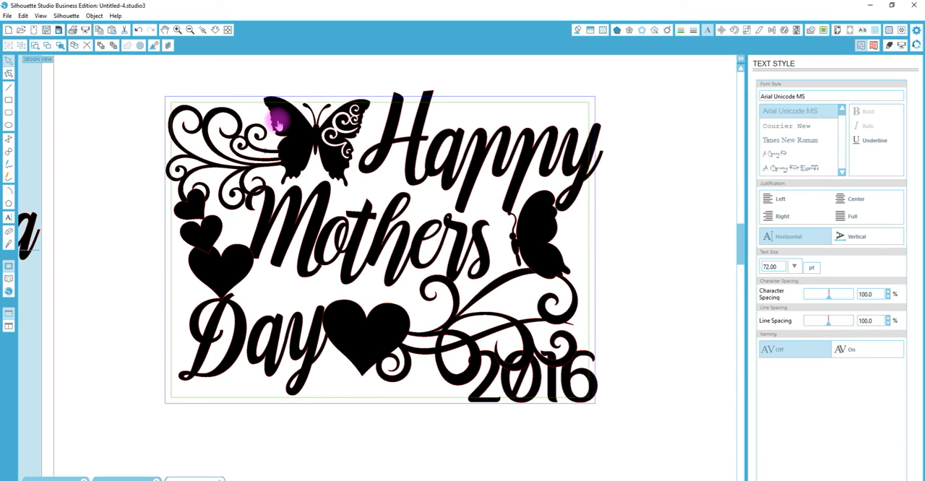
{"action": "left_click", "coordinate": [277, 123]}
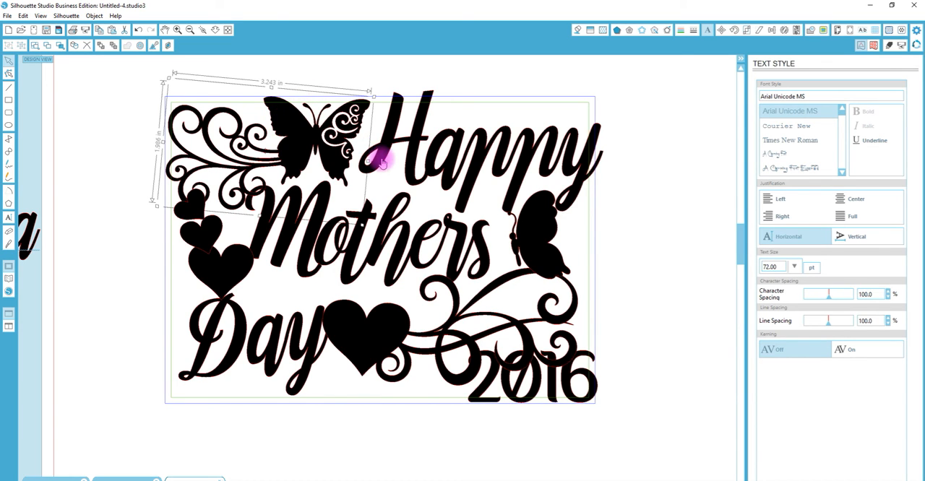
- Move "Happy" inside the frame against the butterfly's wing and enlarge it slightly to reach the frame's upper-right border
{"action": "mouse_move", "coordinate": [385, 161]}
{"action": "left_mouse_down"}
{"action": "mouse_move", "coordinate": [405, 153]}
{"action": "mouse_move", "coordinate": [398, 163]}
{"action": "left_mouse_up"}
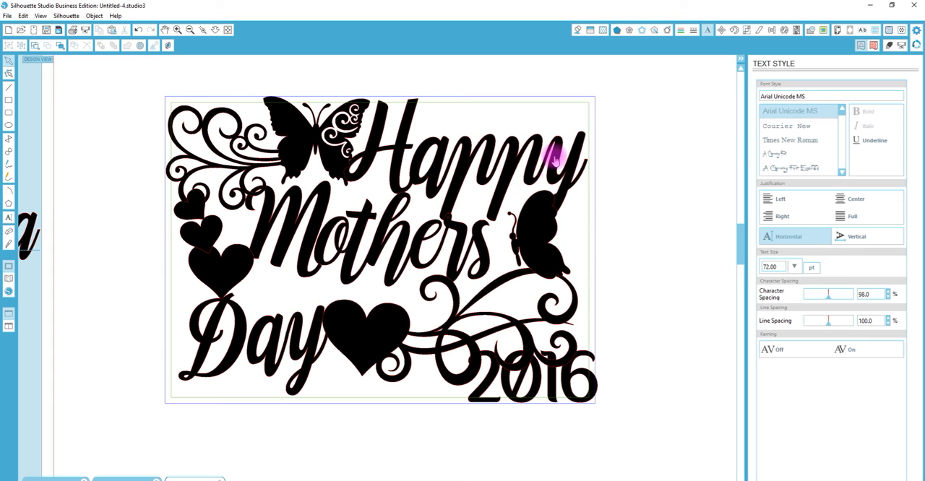
{"action": "left_click", "coordinate": [579, 156]}
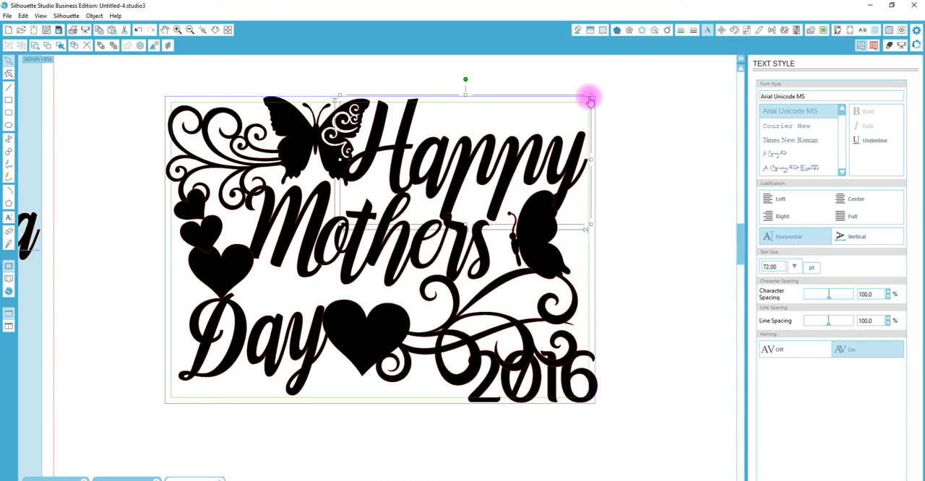
{"action": "left_click_drag", "start_coordinate": [590, 95], "coordinate": [597, 92]}
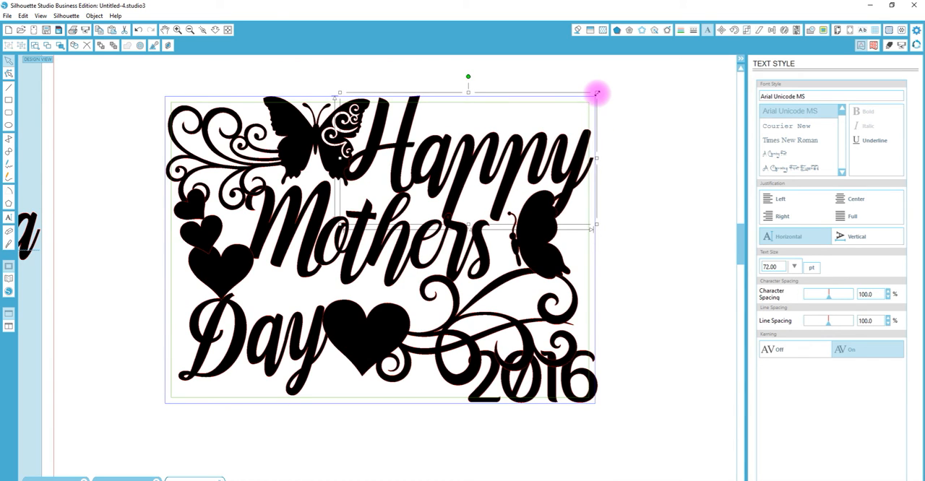
- Reposition "Mothers" between the hearts and the side-view butterfly and enlarge it to about 4.04 in wide
{"action": "left_click", "coordinate": [368, 238]}
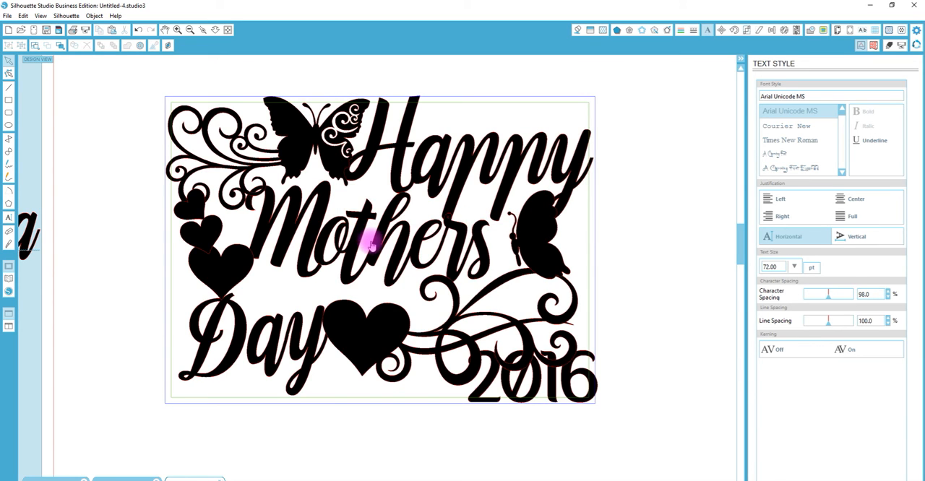
{"action": "left_click_drag", "start_coordinate": [355, 241], "coordinate": [370, 246]}
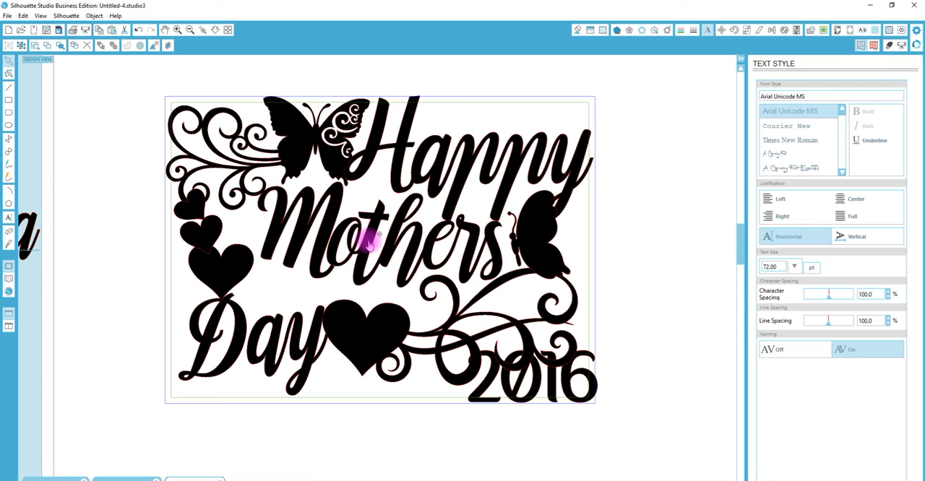
{"action": "left_click_drag", "start_coordinate": [369, 244], "coordinate": [361, 251]}
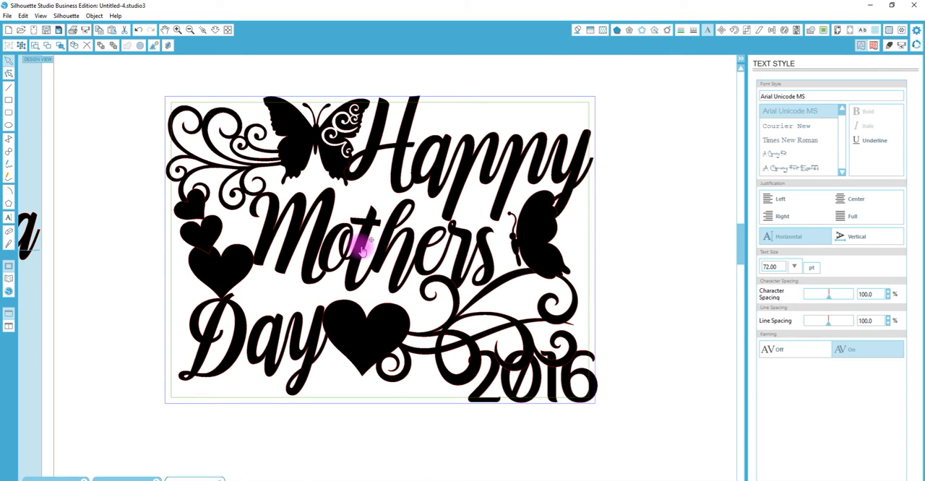
{"action": "left_click_drag", "start_coordinate": [361, 248], "coordinate": [362, 244]}
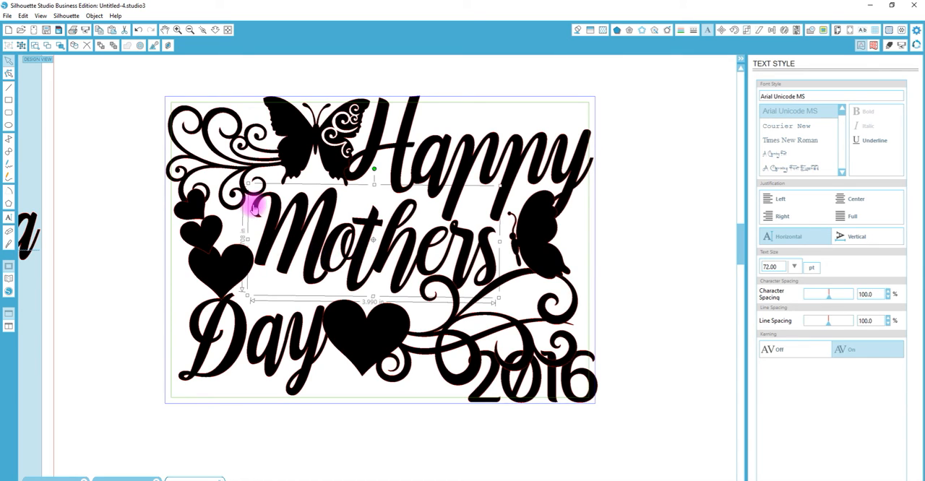
{"action": "left_click_drag", "start_coordinate": [250, 183], "coordinate": [243, 181]}
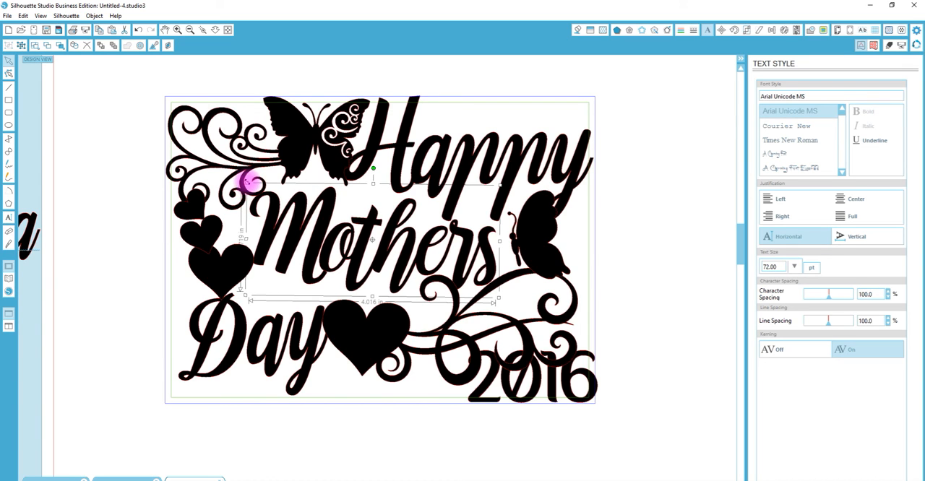
- Edit the points of "Happy" to stretch the foot of its first p down until it overlaps "Mothers"
{"action": "double_click", "coordinate": [431, 203]}
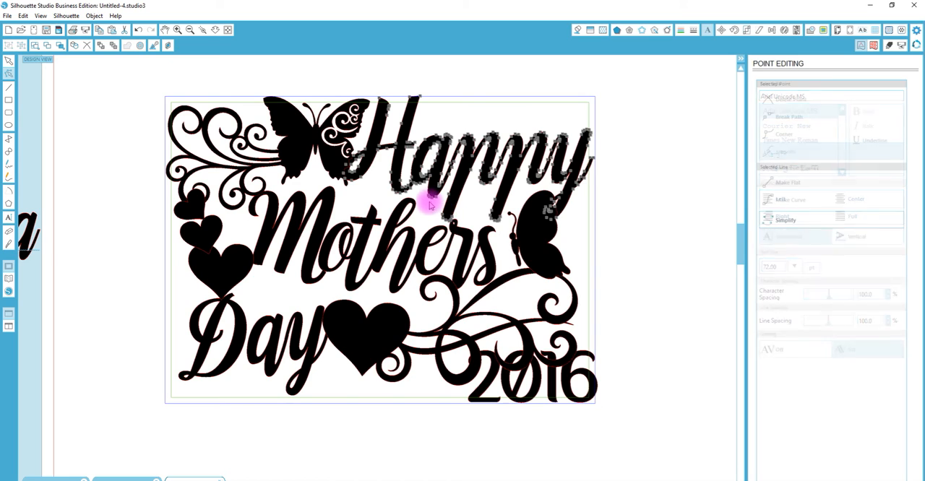
{"action": "left_click_drag", "start_coordinate": [432, 195], "coordinate": [458, 222]}
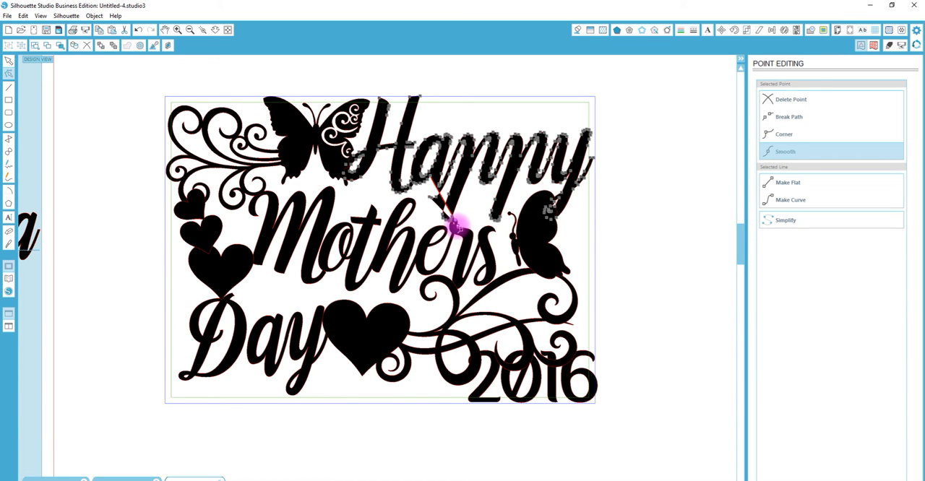
{"action": "key", "text": "ctrl+z"}
{"action": "left_click", "coordinate": [448, 214], "text": "shift"}
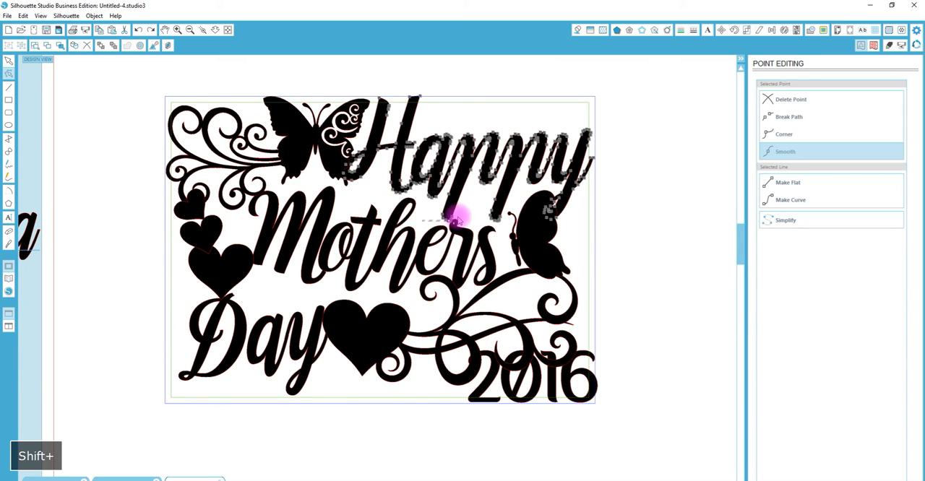
{"action": "key", "text": "Down"}
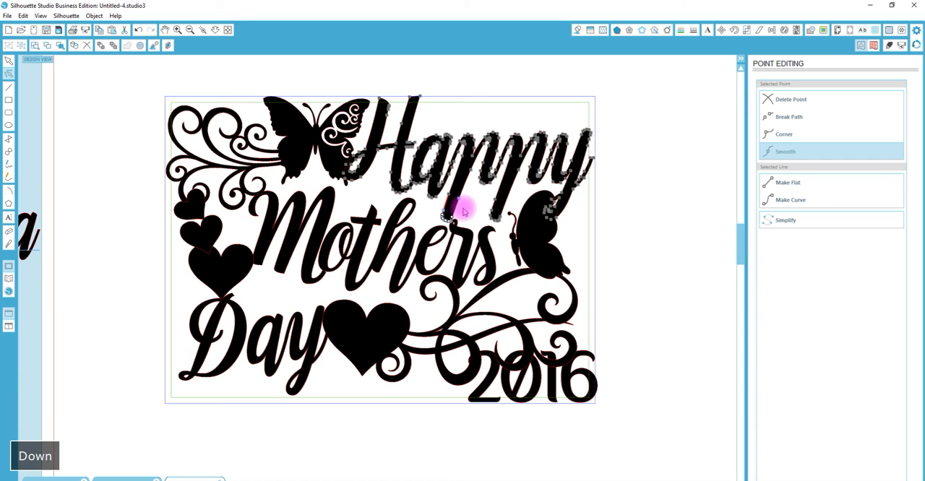
{"action": "key", "text": "Left"}
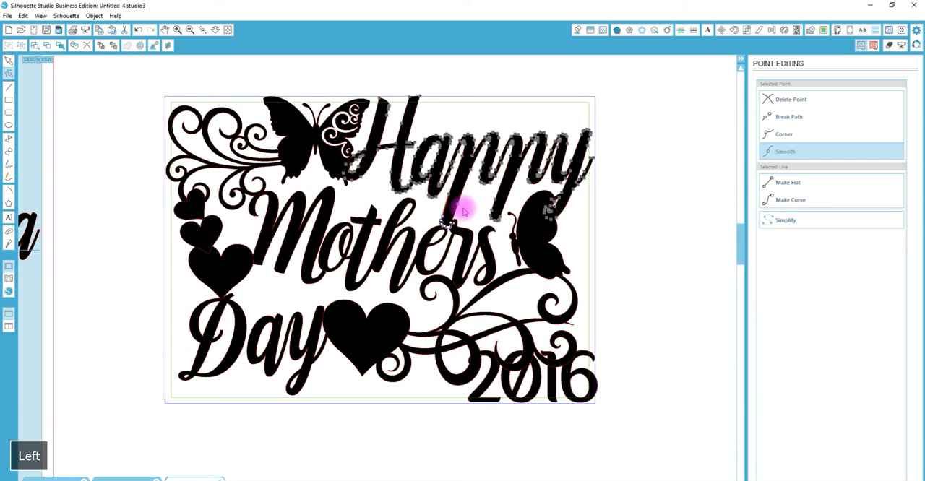
{"action": "key", "text": "Down"}
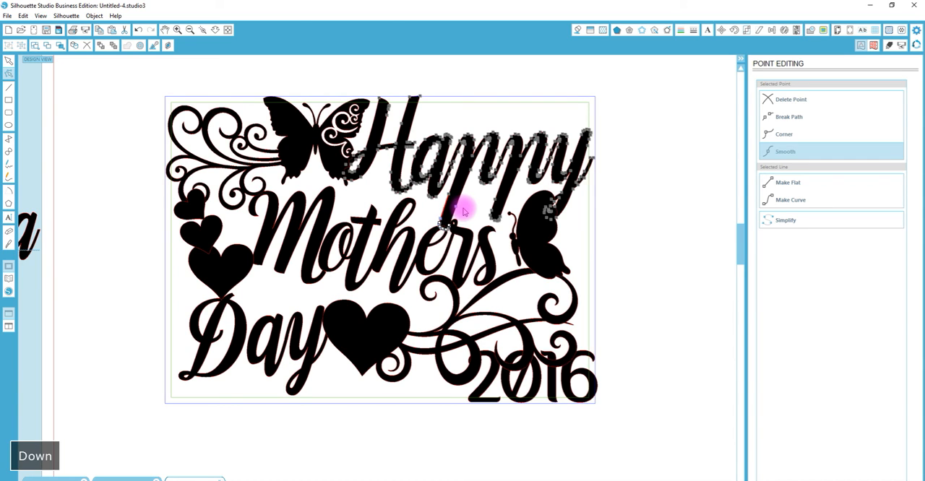
{"action": "left_click", "coordinate": [479, 227]}
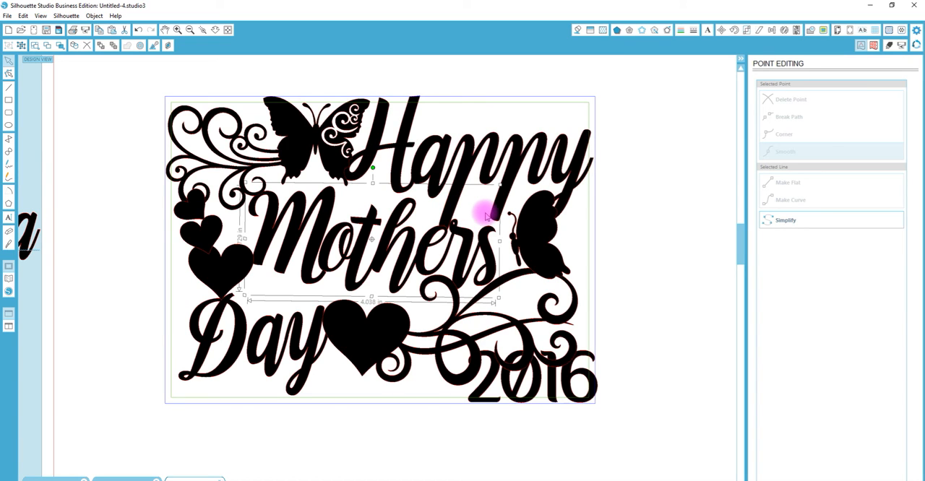
- Shrink the side-view butterfly and fit it between "Mothers", the y of "Happy" and the flourish below
{"action": "left_click_drag", "start_coordinate": [535, 239], "coordinate": [525, 241]}
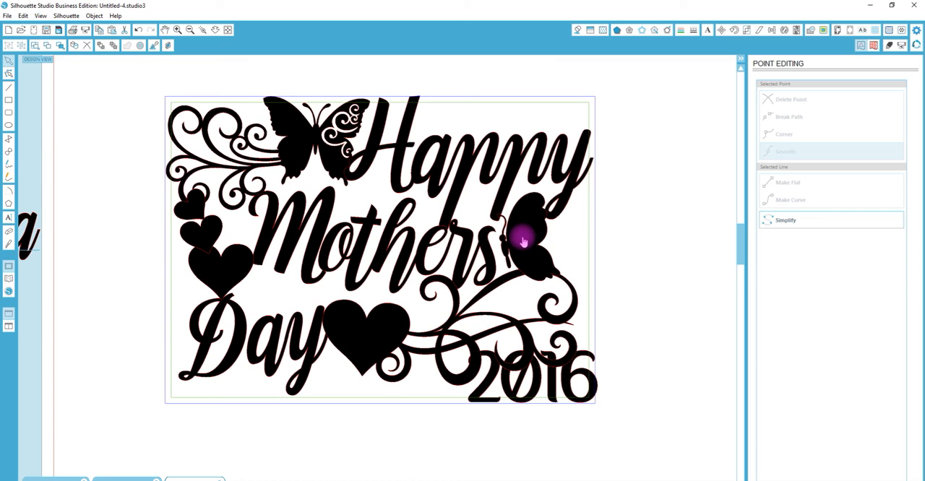
{"action": "left_click_drag", "start_coordinate": [586, 205], "coordinate": [526, 225]}
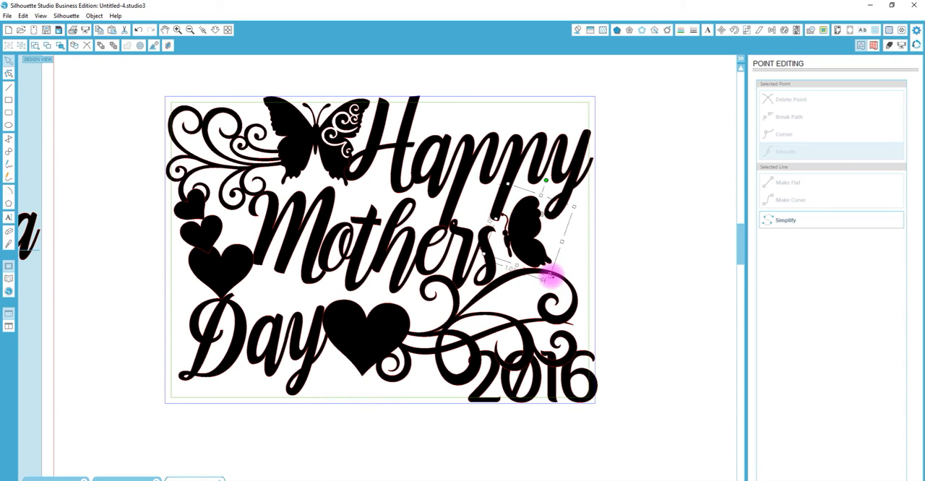
{"action": "left_click_drag", "start_coordinate": [551, 275], "coordinate": [518, 269]}
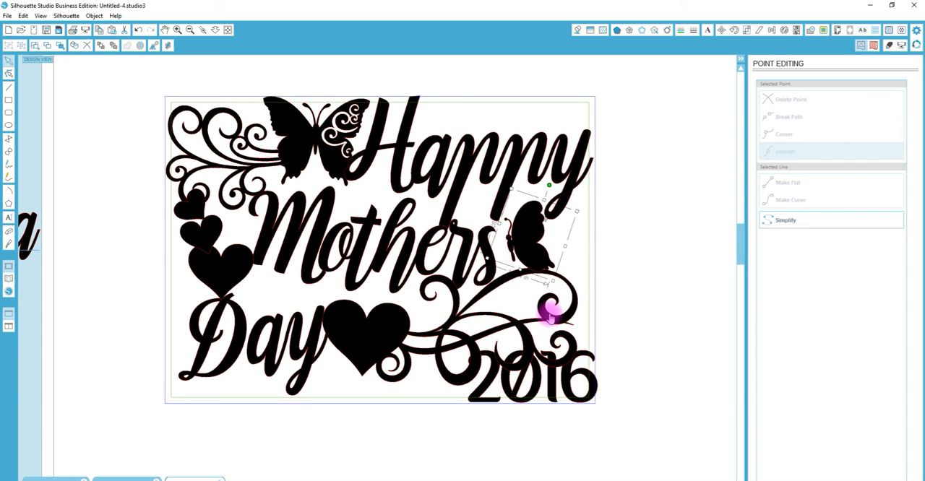
{"action": "left_click", "coordinate": [574, 100]}
{"action": "left_click", "coordinate": [529, 242]}
{"action": "left_click_drag", "start_coordinate": [530, 243], "coordinate": [530, 244]}
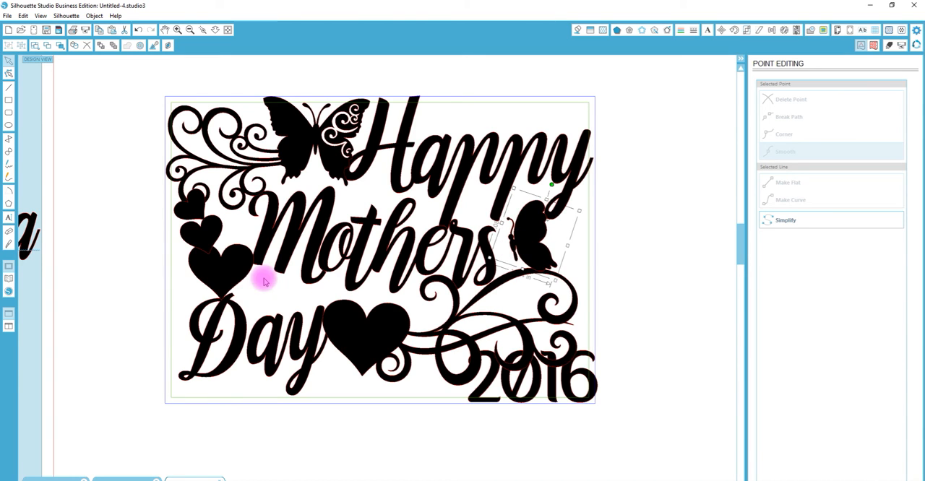
- Move "Day" to the frame's lower-left corner and place the largest of the three stacked hearts on its D
{"action": "left_click_drag", "start_coordinate": [202, 256], "coordinate": [196, 259]}
{"action": "left_click_drag", "start_coordinate": [232, 324], "coordinate": [225, 332]}
{"action": "left_click_drag", "start_coordinate": [224, 287], "coordinate": [227, 291]}
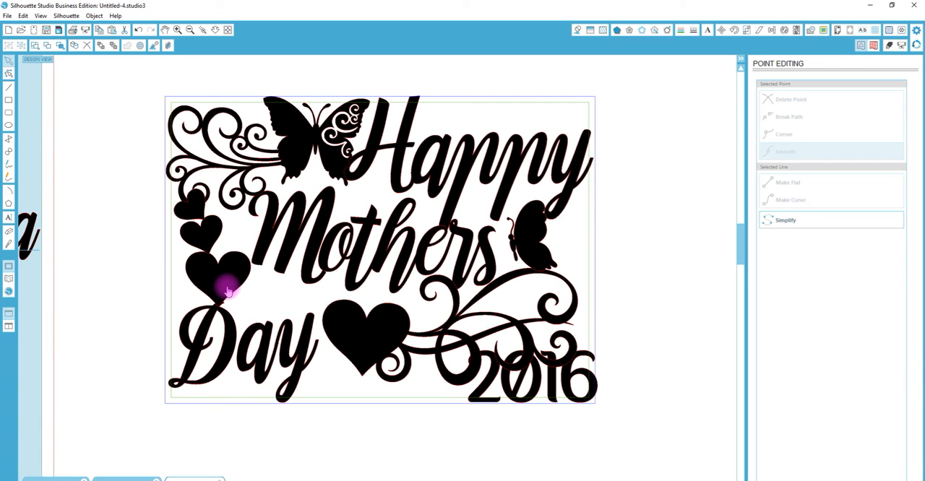
{"action": "left_click_drag", "start_coordinate": [228, 291], "coordinate": [228, 292]}
- Reposition the two smaller hearts and rotate the smallest so they link the largest heart, the flourish above and the frame's left border
{"action": "left_click", "coordinate": [204, 231]}
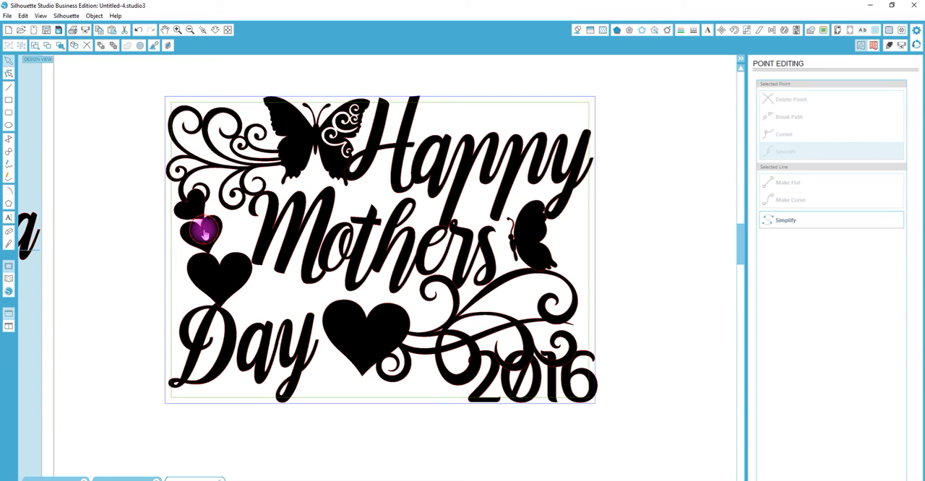
{"action": "left_click_drag", "start_coordinate": [202, 239], "coordinate": [189, 221]}
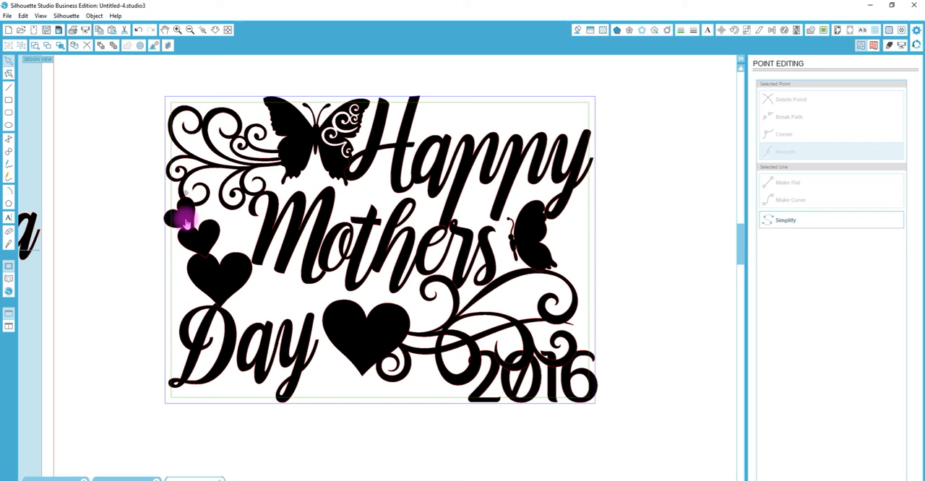
{"action": "left_click", "coordinate": [189, 222]}
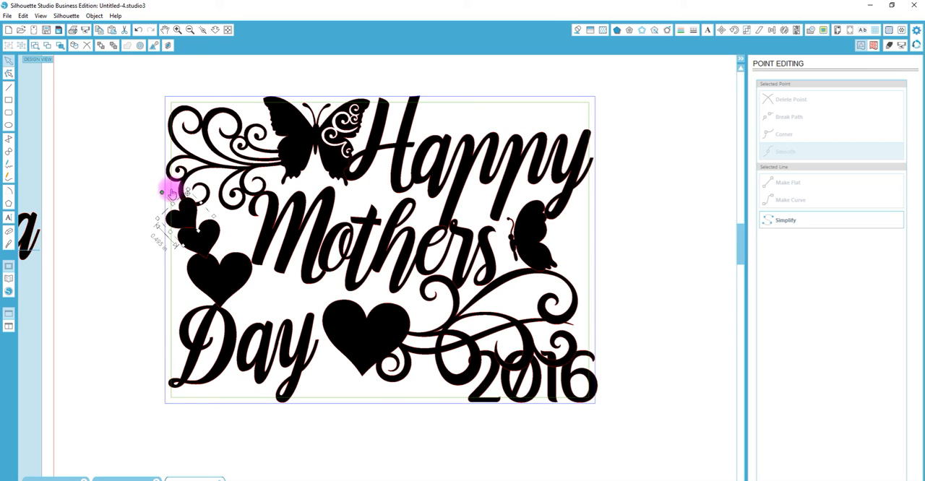
{"action": "left_click_drag", "start_coordinate": [163, 192], "coordinate": [170, 188]}
{"action": "key", "text": "o"}
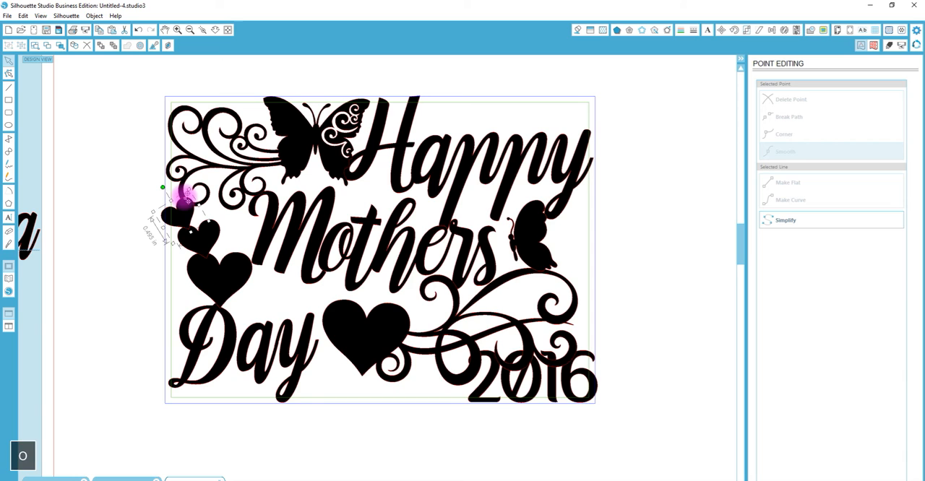
{"action": "left_click", "coordinate": [122, 178]}
{"action": "left_click", "coordinate": [178, 206]}
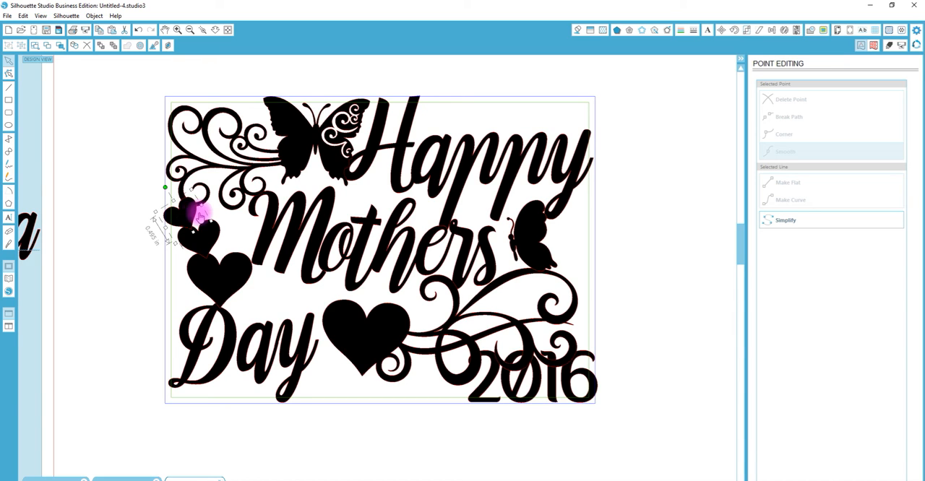
{"action": "left_click_drag", "start_coordinate": [166, 185], "coordinate": [193, 212]}
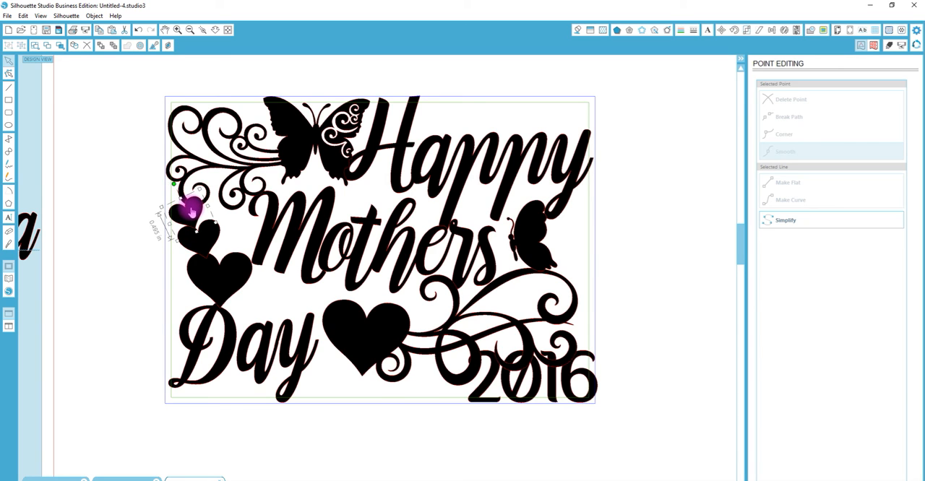
{"action": "left_click", "coordinate": [193, 246]}
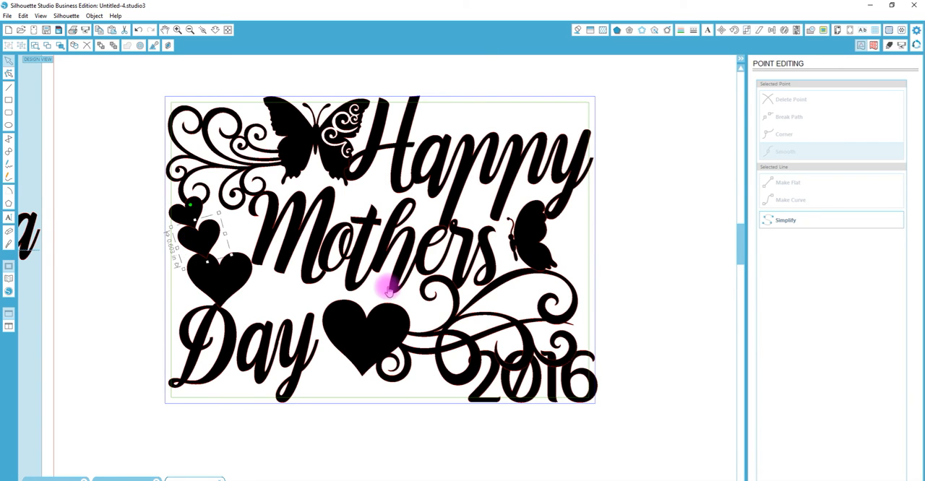
- Shift "2016" inside the frame's lower-right corner and move the heart flourish so its scrolls reach the right border
{"action": "left_click_drag", "start_coordinate": [371, 327], "coordinate": [347, 327]}
{"action": "left_click", "coordinate": [346, 332]}
{"action": "left_click", "coordinate": [609, 378]}
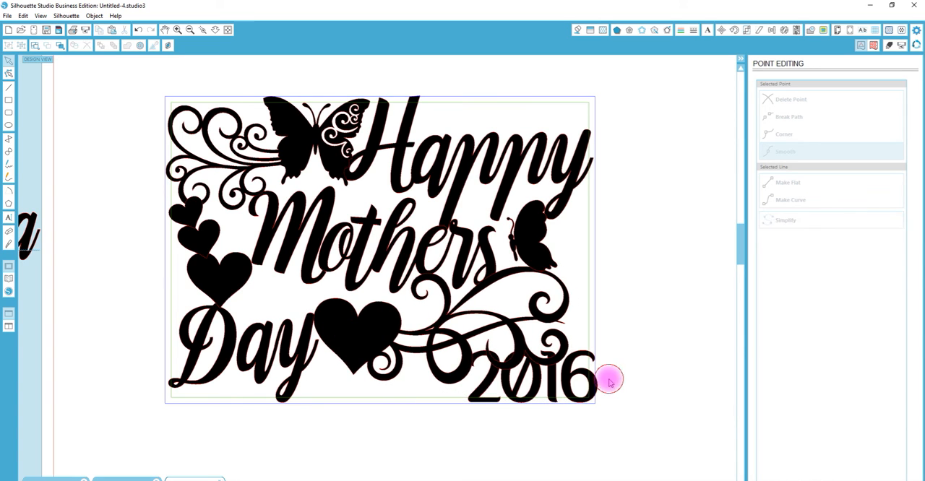
{"action": "mouse_move", "coordinate": [594, 388]}
{"action": "left_mouse_down"}
{"action": "mouse_move", "coordinate": [578, 386]}
{"action": "mouse_move", "coordinate": [589, 385]}
{"action": "left_mouse_up"}
{"action": "left_click_drag", "start_coordinate": [554, 310], "coordinate": [585, 319]}
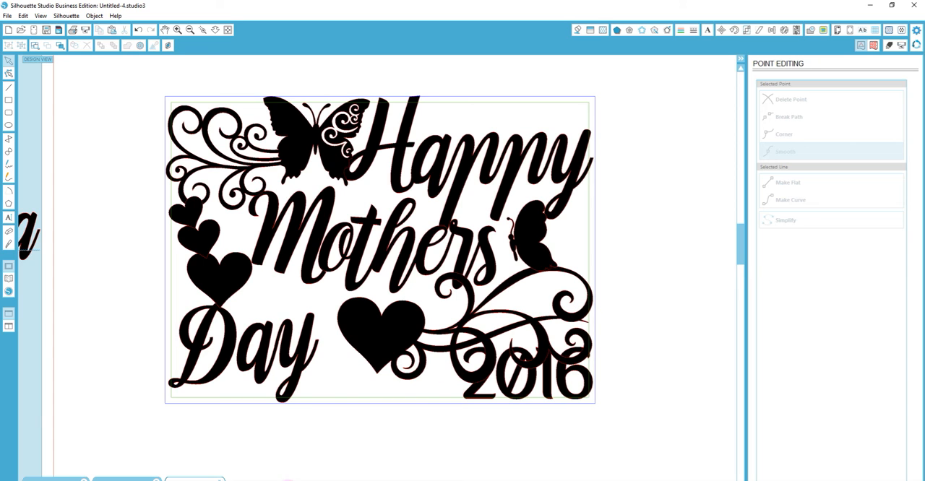
{"action": "left_click", "coordinate": [682, 449]}
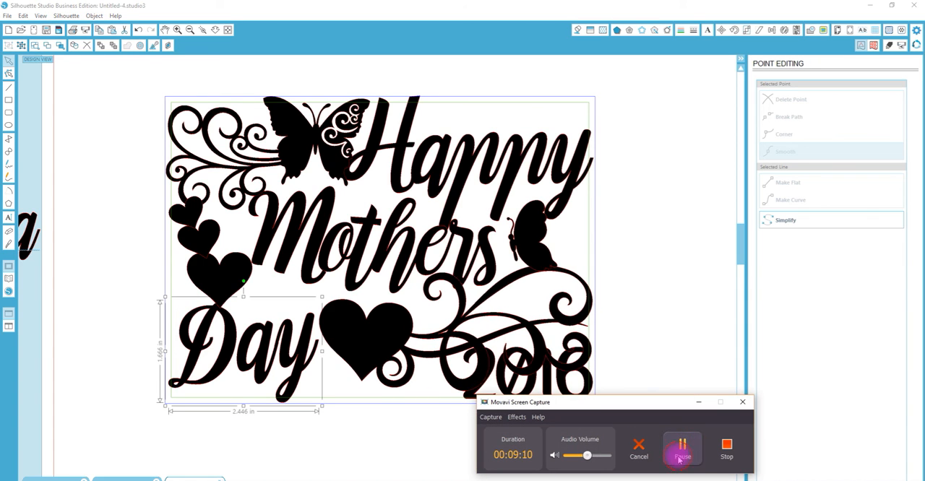
{"action": "left_click", "coordinate": [701, 403]}
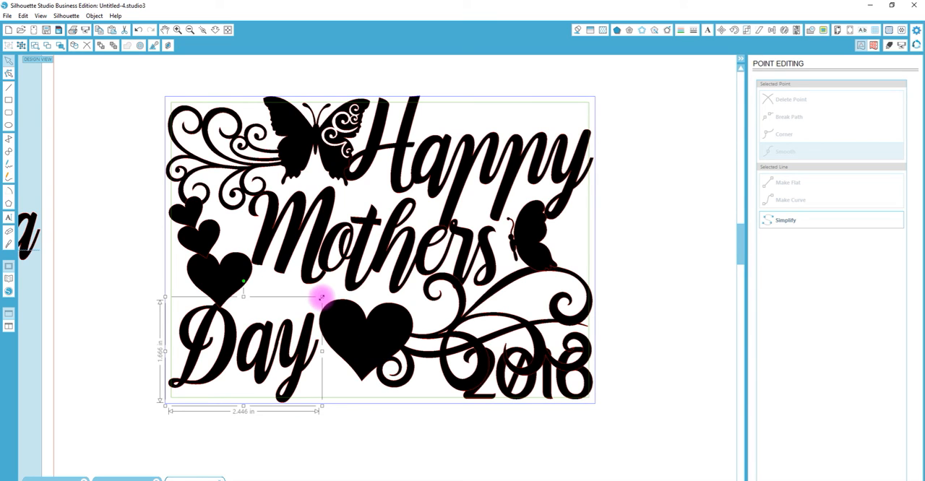
- Enlarge "Day" to about 2.6 in wide against the heart flourish and shift the heart above it to touch "Mothers"
{"action": "left_click_drag", "start_coordinate": [322, 296], "coordinate": [331, 291]}
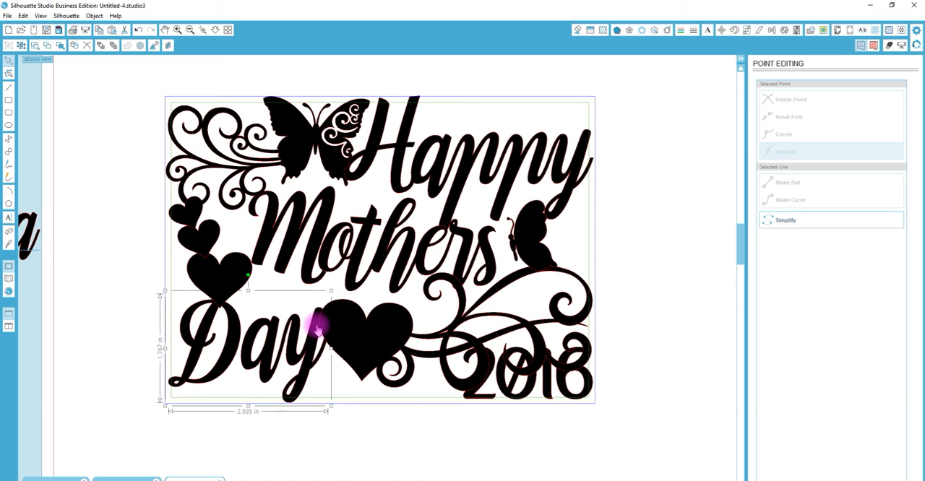
{"action": "left_click_drag", "start_coordinate": [318, 328], "coordinate": [318, 330]}
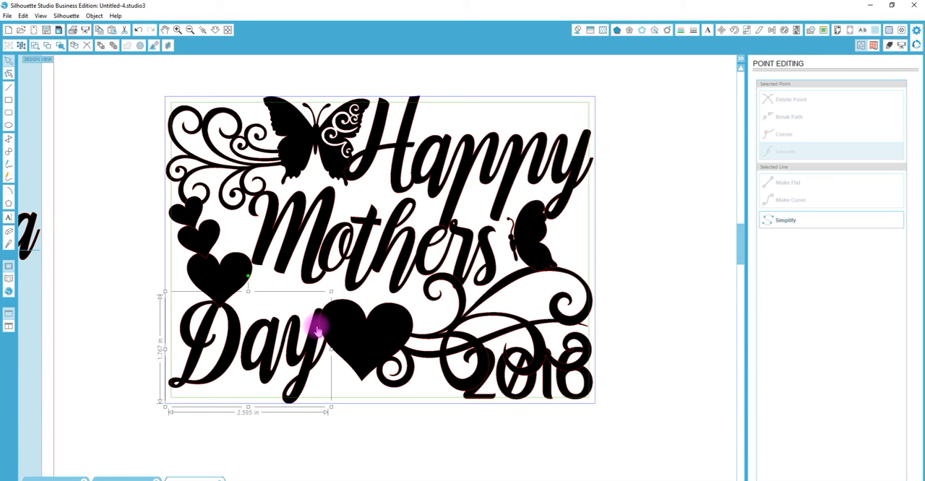
{"action": "right_click", "coordinate": [317, 330]}
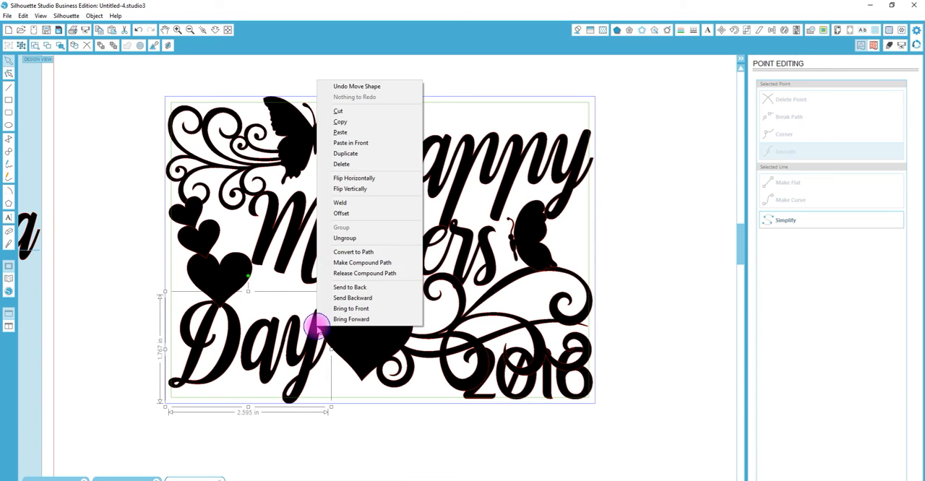
{"action": "left_click", "coordinate": [228, 269]}
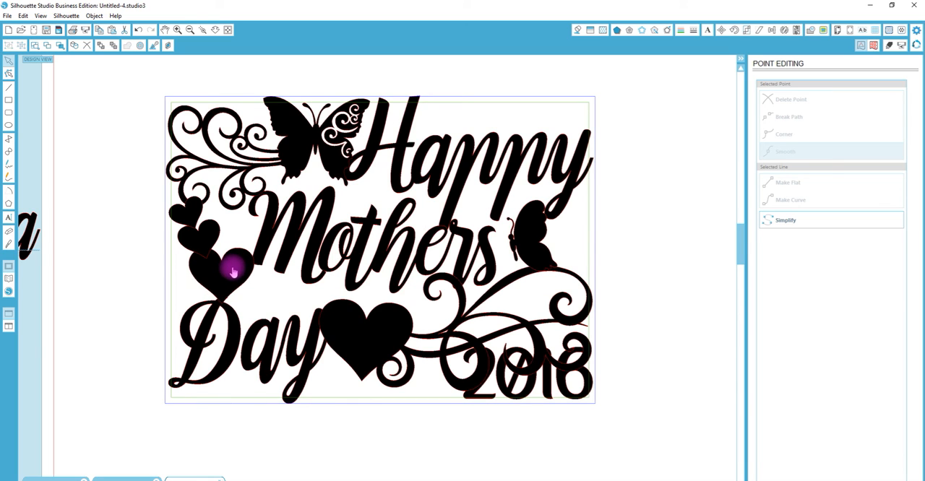
{"action": "left_click", "coordinate": [388, 326]}
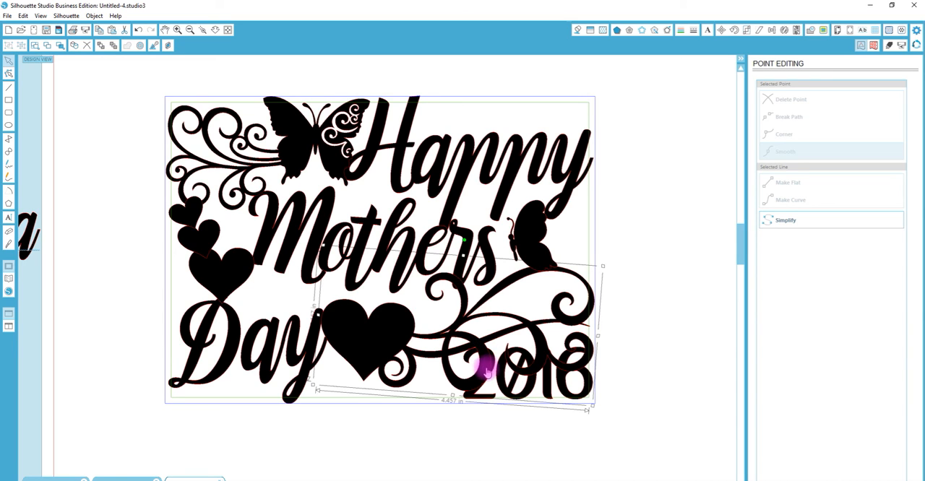
- Shrink "2016" within the frame's lower-right corner and nudge the heart flourish slightly toward "Day"
{"action": "left_click", "coordinate": [535, 436]}
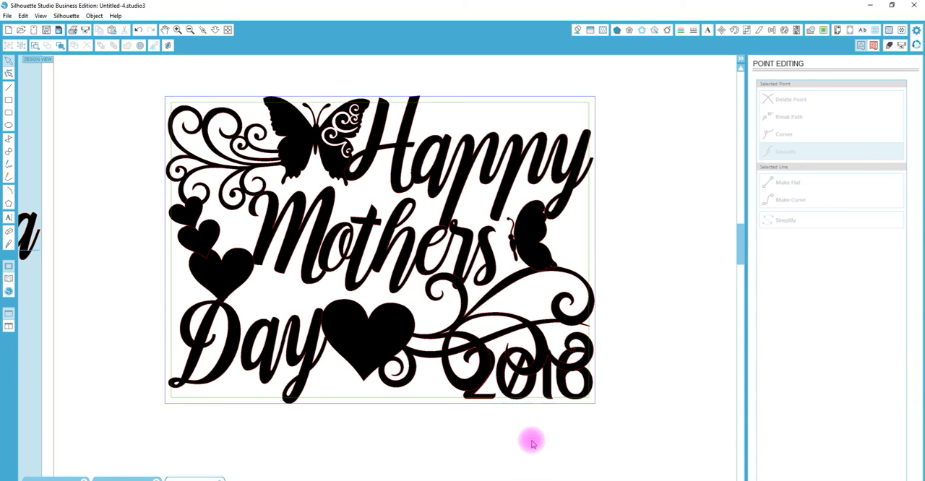
{"action": "left_click", "coordinate": [484, 368]}
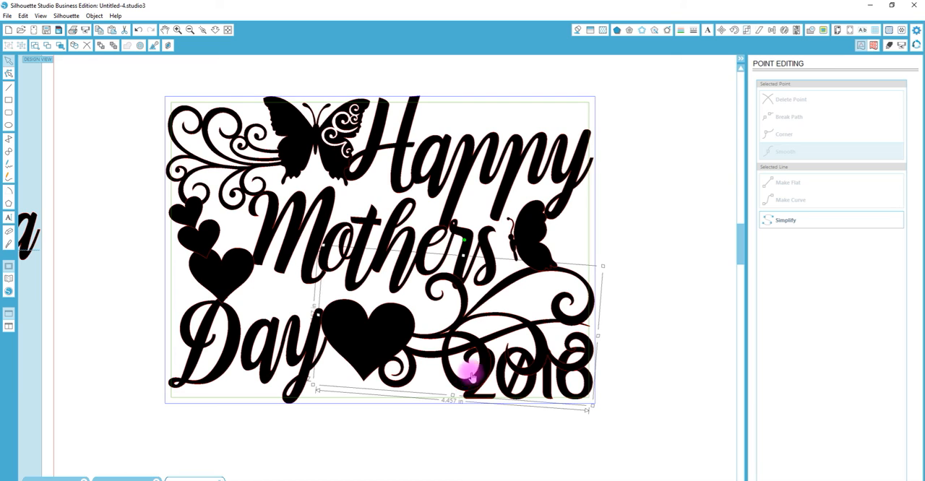
{"action": "left_click", "coordinate": [549, 394]}
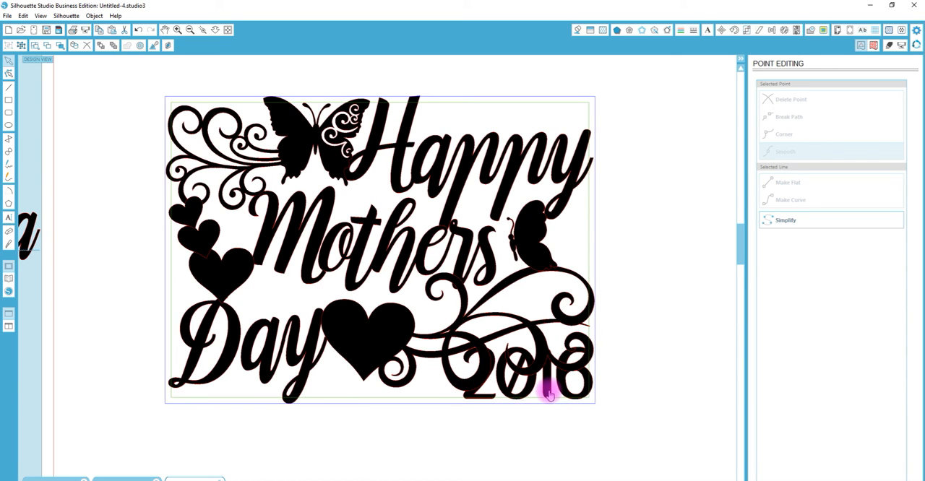
{"action": "left_click", "coordinate": [599, 422]}
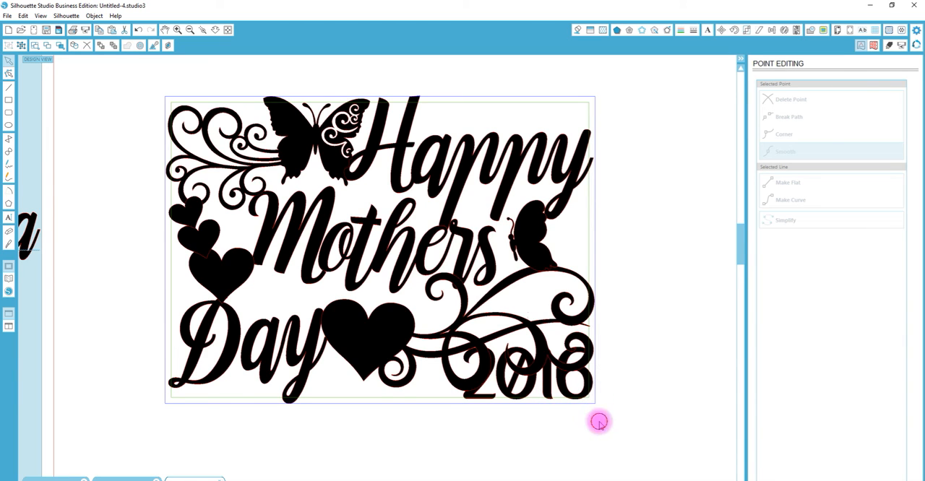
{"action": "left_click", "coordinate": [584, 391]}
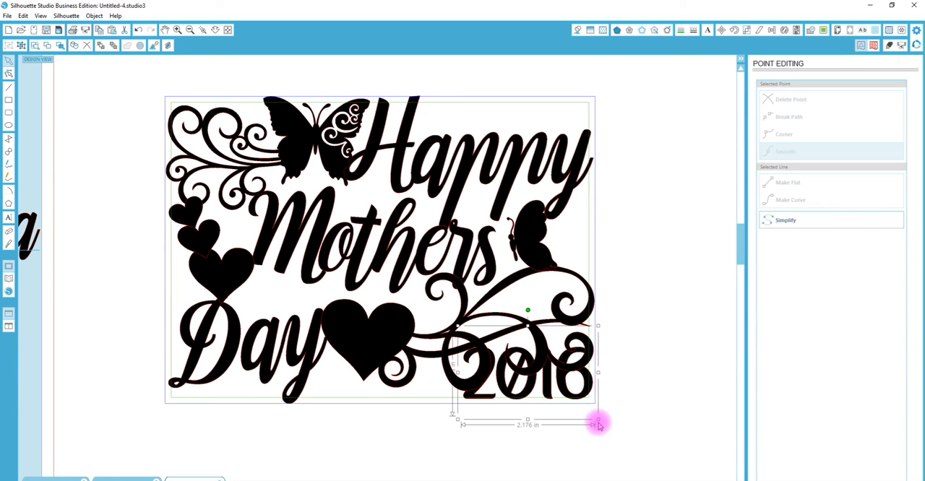
{"action": "left_click_drag", "start_coordinate": [599, 421], "coordinate": [582, 390]}
{"action": "left_click", "coordinate": [481, 376]}
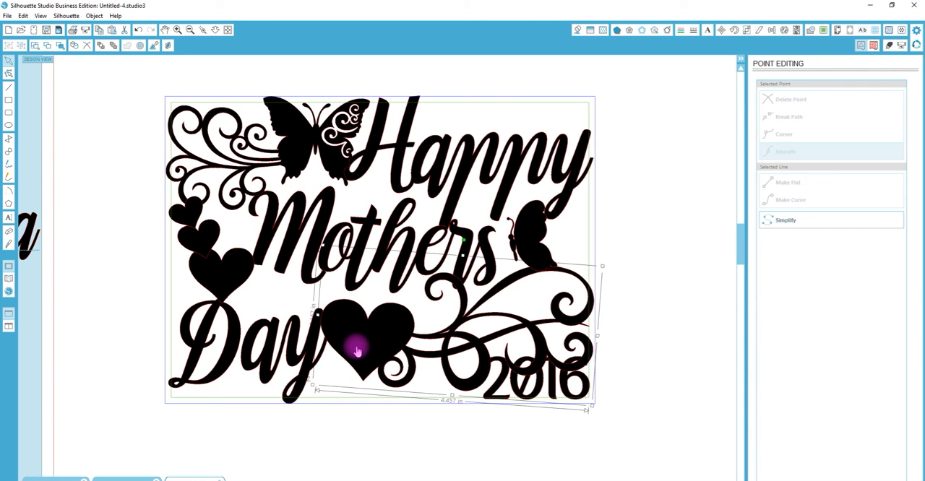
{"action": "left_click_drag", "start_coordinate": [357, 352], "coordinate": [355, 352]}
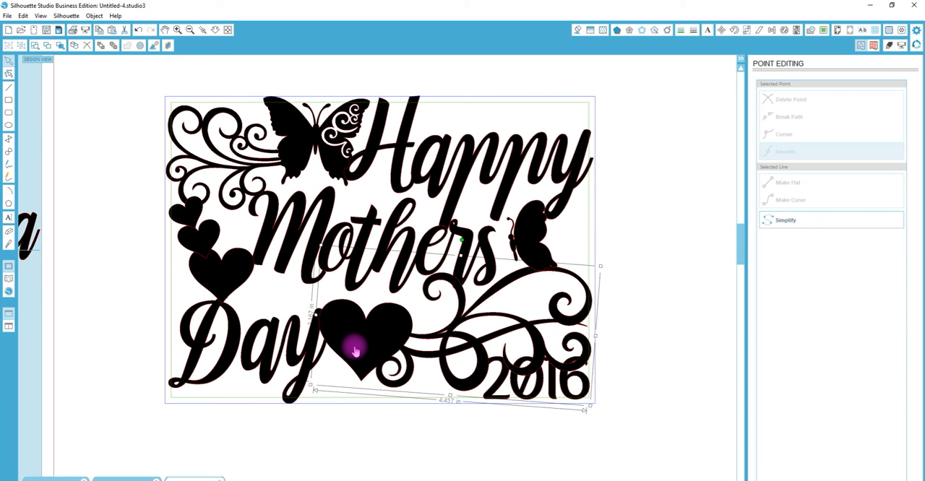
- Shrink "Day" to about 2.43 in wide and shift it slightly down onto the frame's bottom border
{"action": "left_click", "coordinate": [296, 352]}
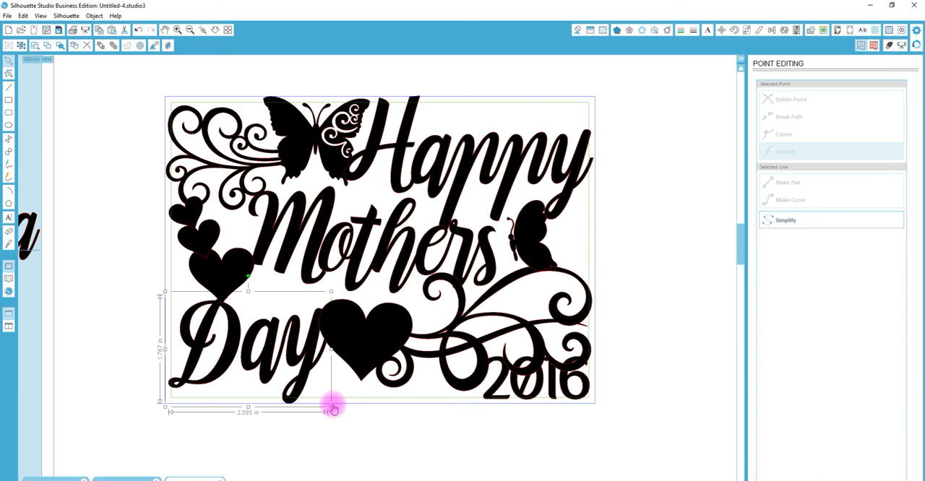
{"action": "left_click_drag", "start_coordinate": [331, 408], "coordinate": [321, 399]}
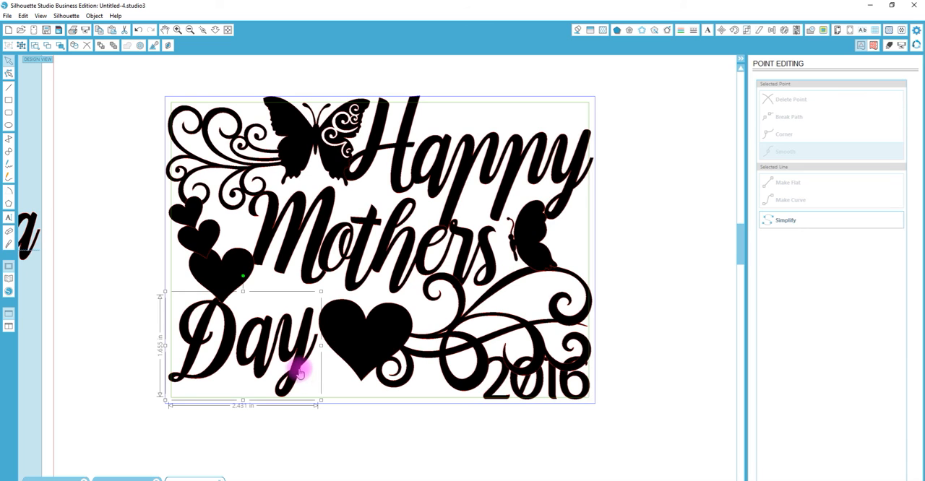
{"action": "left_click_drag", "start_coordinate": [298, 371], "coordinate": [298, 375]}
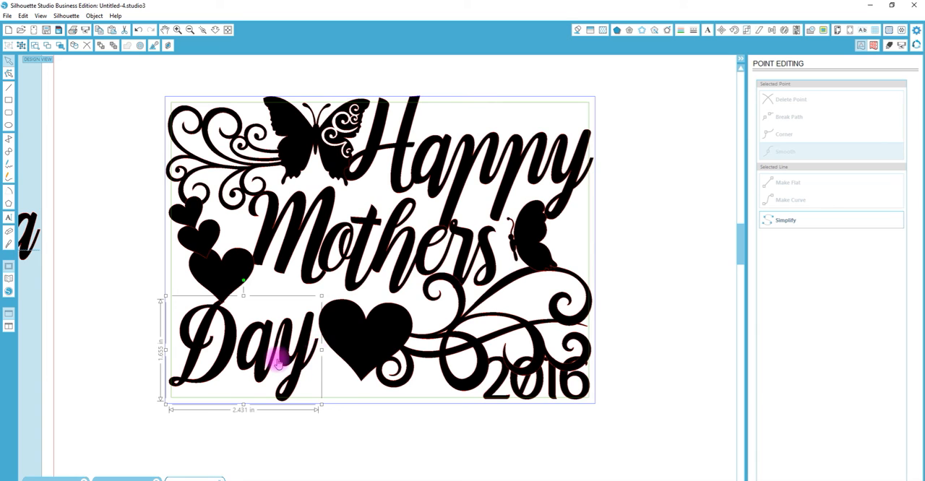
- Ungroup "Day" and edit the points of the y to extend its tail into the large heart beside it
{"action": "right_click", "coordinate": [299, 350]}
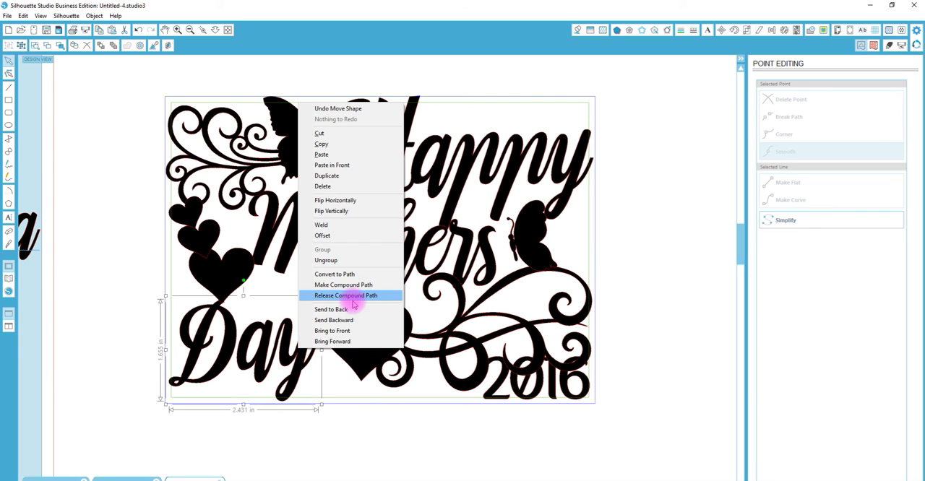
{"action": "left_click", "coordinate": [326, 260]}
{"action": "double_click", "coordinate": [302, 354]}
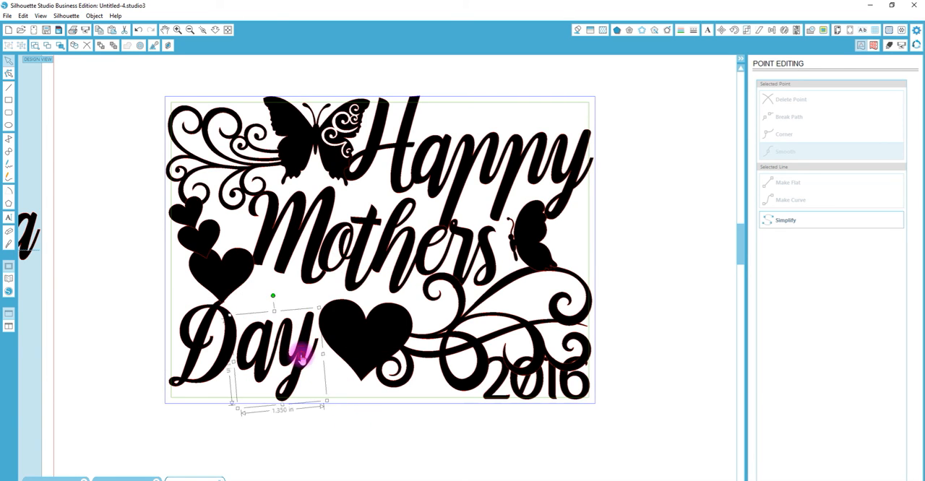
{"action": "left_click_drag", "start_coordinate": [327, 355], "coordinate": [313, 338]}
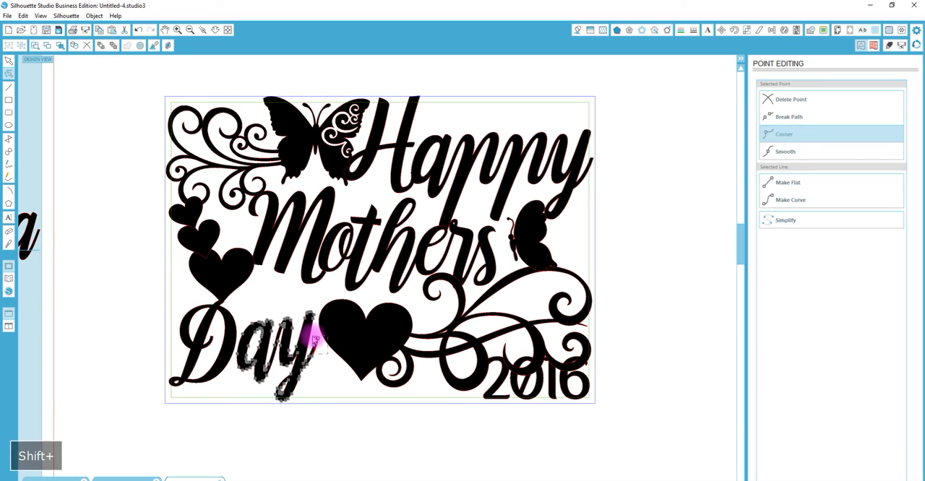
{"action": "key", "text": "Right"}
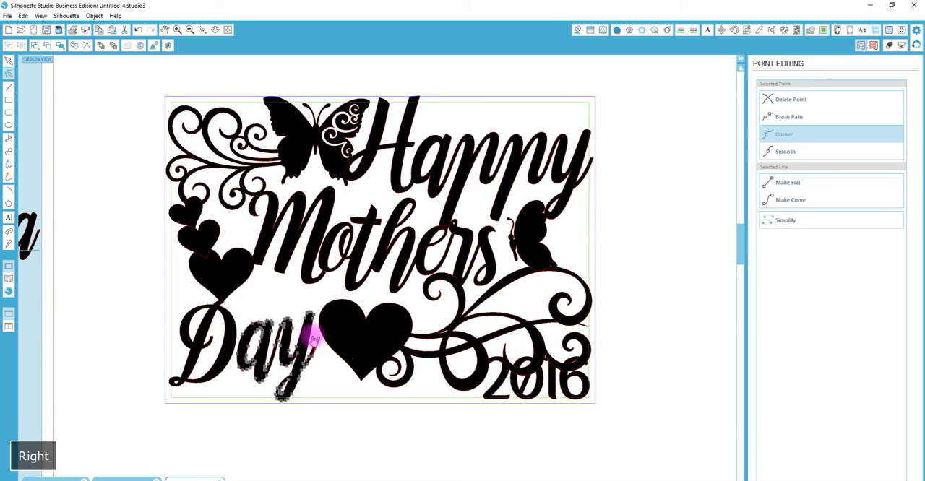
{"action": "key", "text": "Up"}
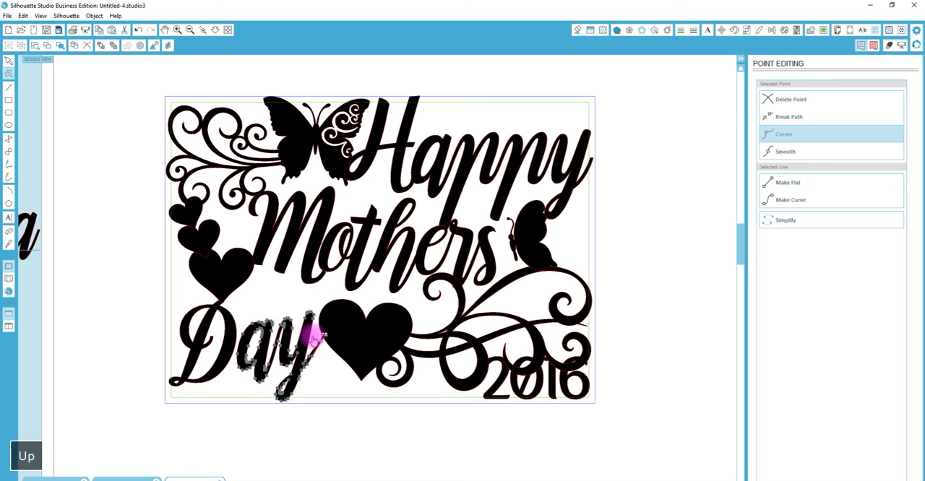
{"action": "left_click", "coordinate": [323, 388]}
{"action": "left_click", "coordinate": [314, 354]}
{"action": "left_click", "coordinate": [313, 357]}
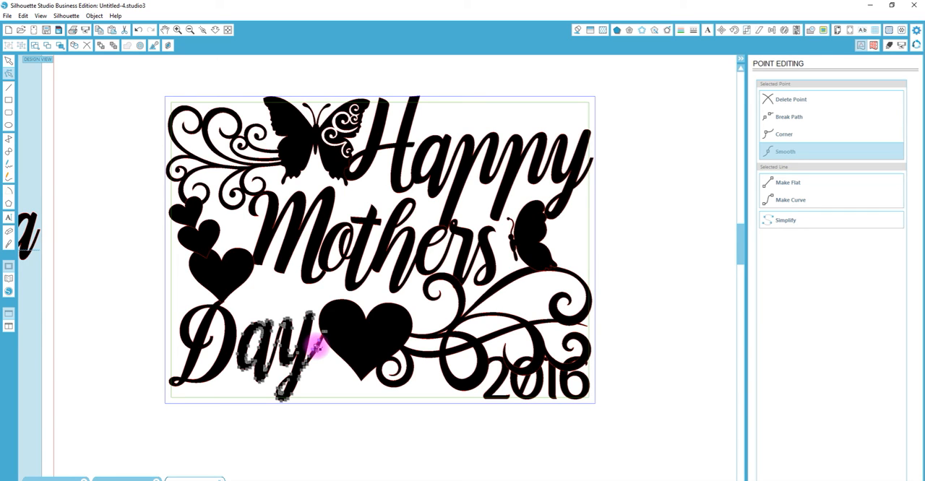
{"action": "left_click", "coordinate": [319, 351]}
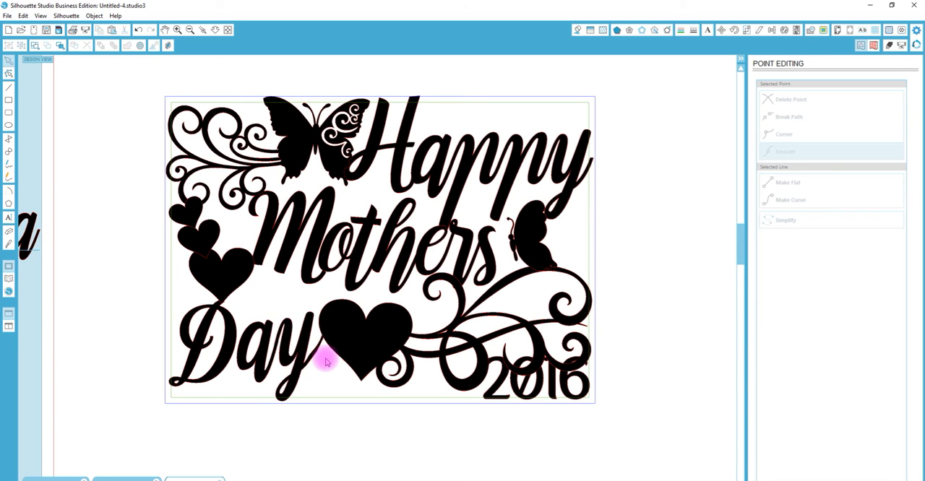
- Adjust points along both edges of the y's extended tail to smooth the stroke joining the heart
{"action": "left_click", "coordinate": [201, 32]}
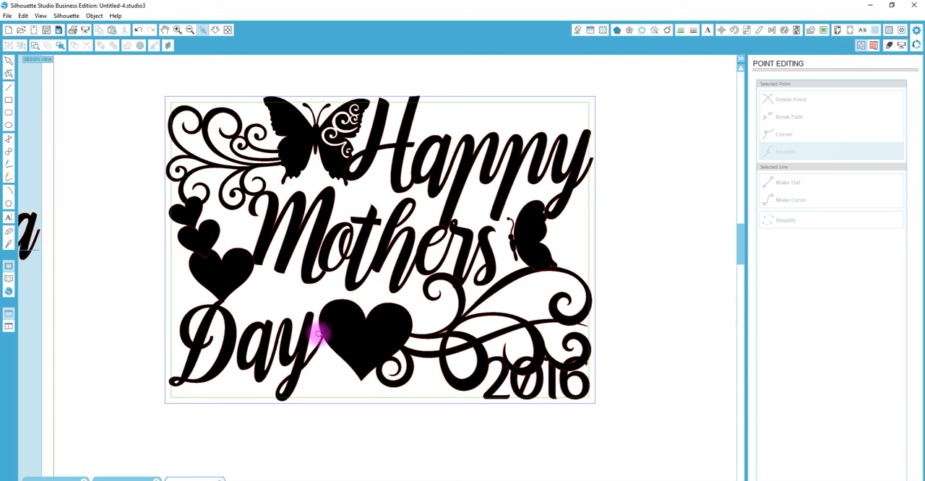
{"action": "left_click_drag", "start_coordinate": [288, 329], "coordinate": [329, 377]}
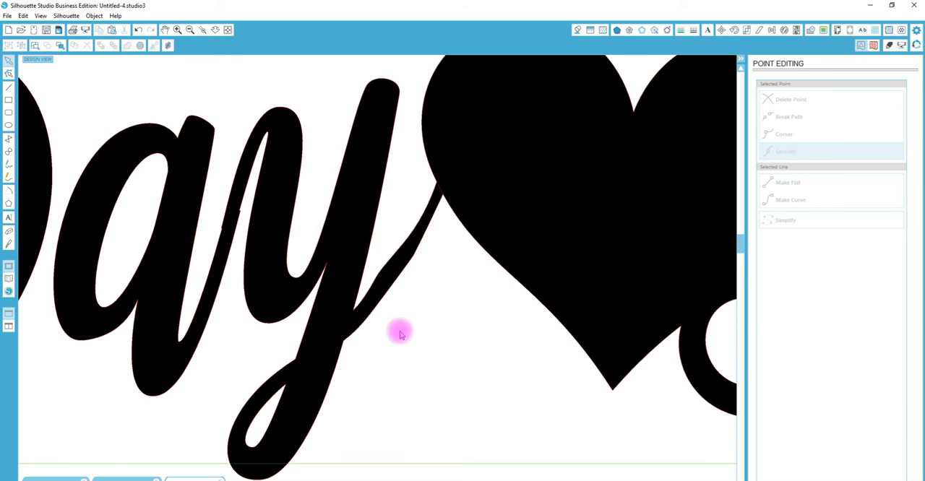
{"action": "left_click", "coordinate": [380, 277]}
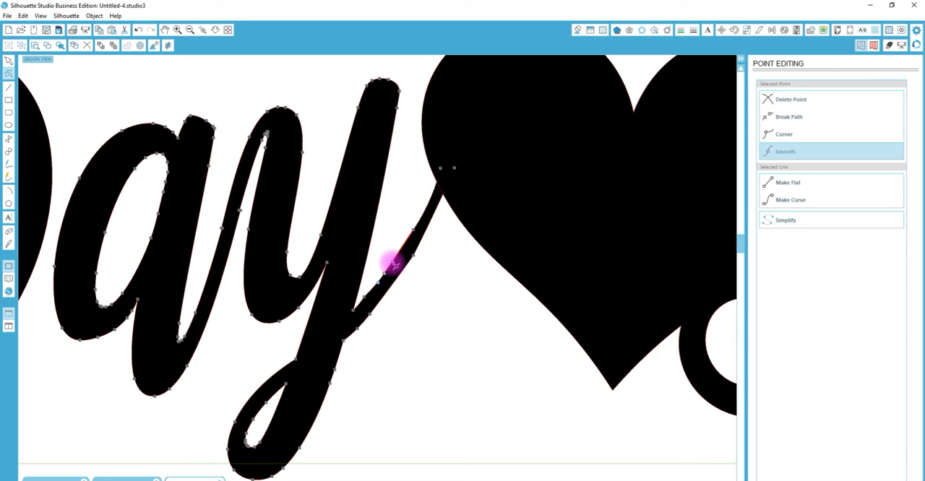
{"action": "left_click_drag", "start_coordinate": [415, 256], "coordinate": [416, 257]}
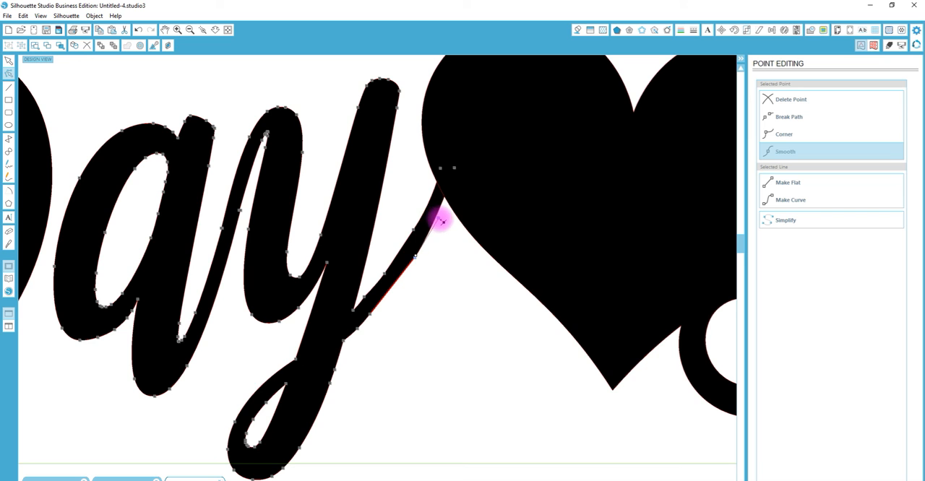
{"action": "left_click", "coordinate": [459, 327]}
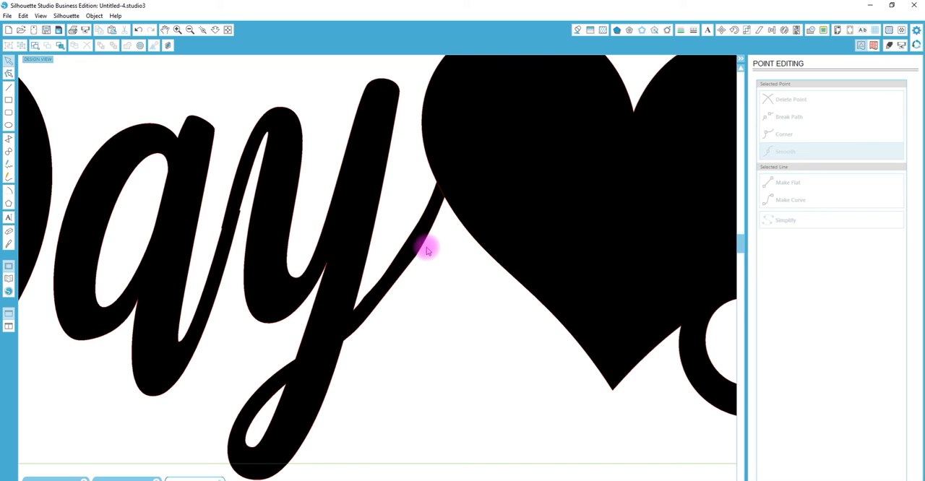
- Delete all points of the small scroll above the 6 of "2016" from the heart flourish
{"action": "left_click", "coordinate": [216, 30]}
{"action": "left_click_drag", "start_coordinate": [284, 254], "coordinate": [277, 89]}
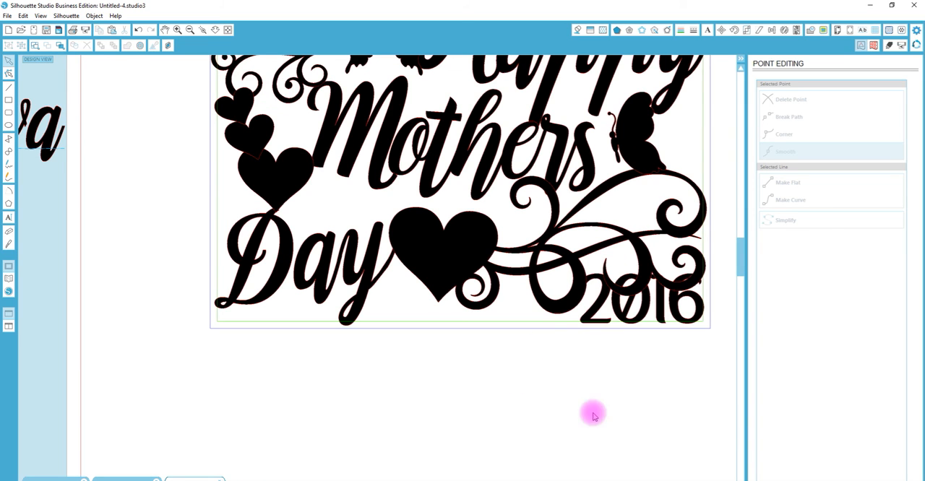
{"action": "left_click_drag", "start_coordinate": [380, 480], "coordinate": [399, 480]}
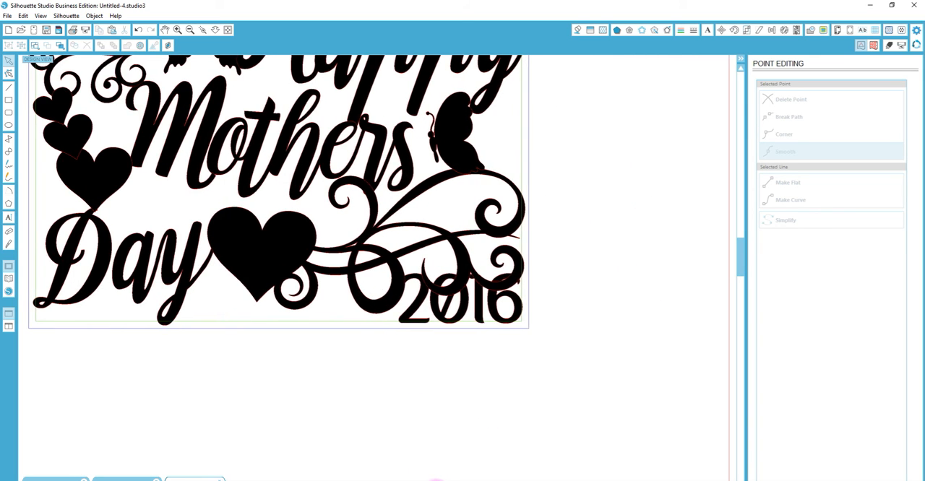
{"action": "left_click", "coordinate": [501, 287]}
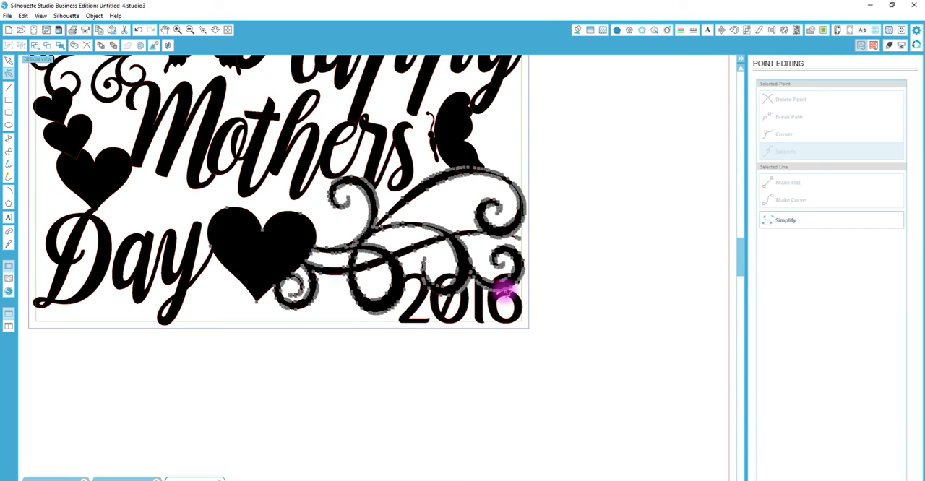
{"action": "left_click_drag", "start_coordinate": [546, 304], "coordinate": [546, 304]}
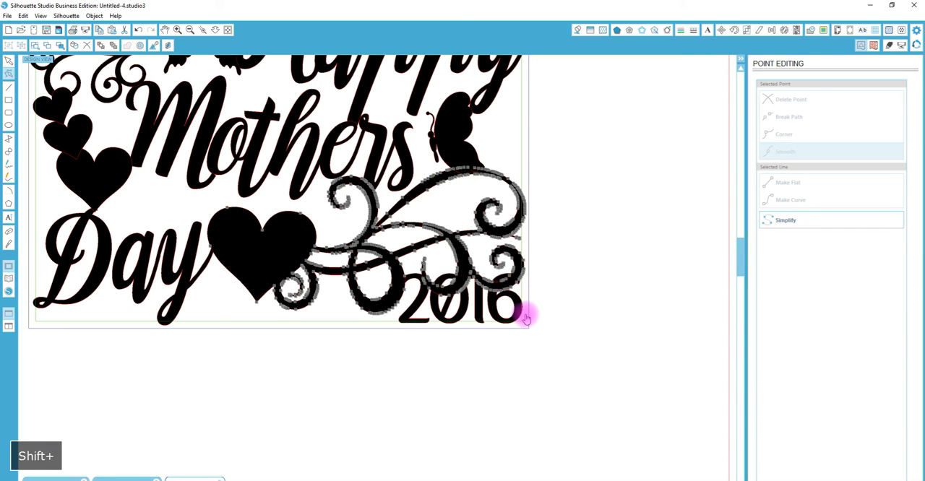
{"action": "left_click_drag", "start_coordinate": [554, 337], "coordinate": [475, 246]}
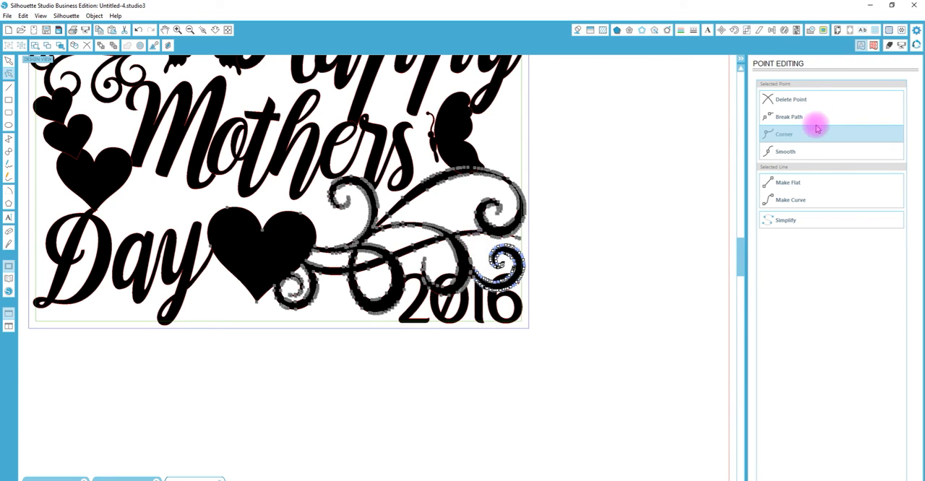
{"action": "left_click", "coordinate": [802, 98]}
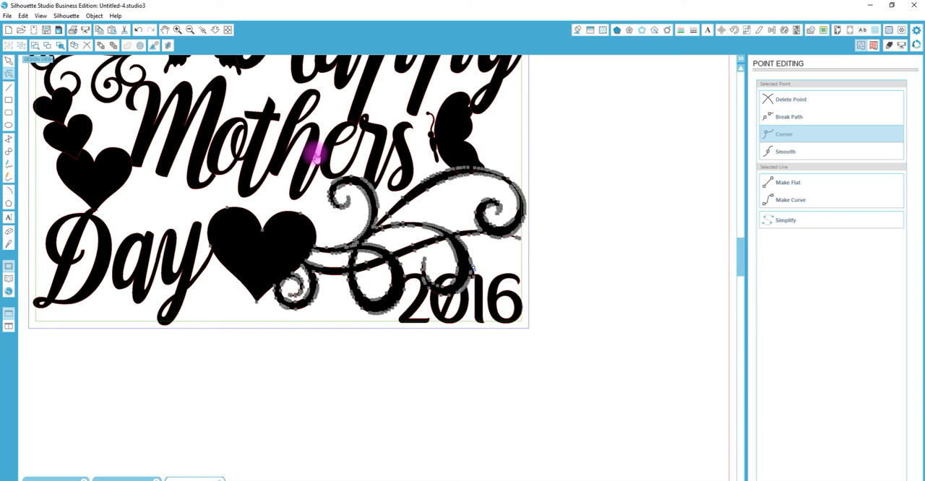
- Try to remove the whole flourish curl overlapping "2016" by deleting its points up to the crossing stem
{"action": "left_click", "coordinate": [203, 31]}
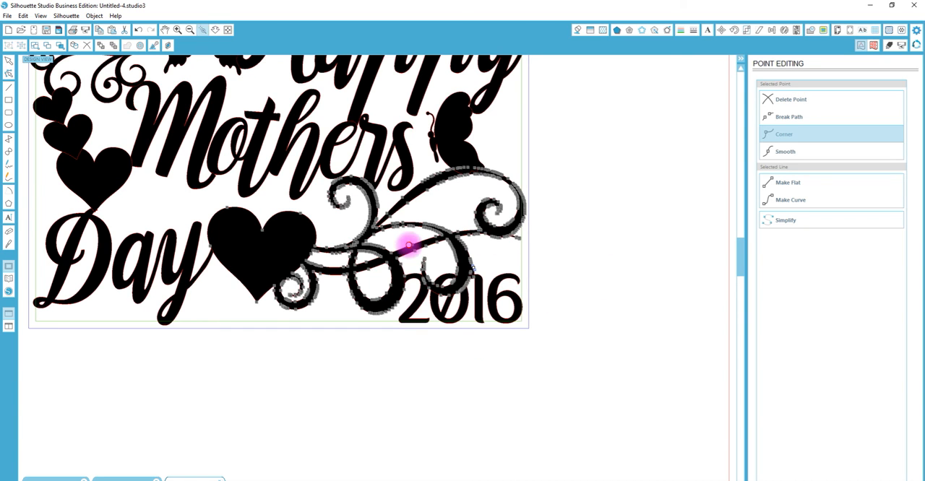
{"action": "left_click", "coordinate": [499, 302]}
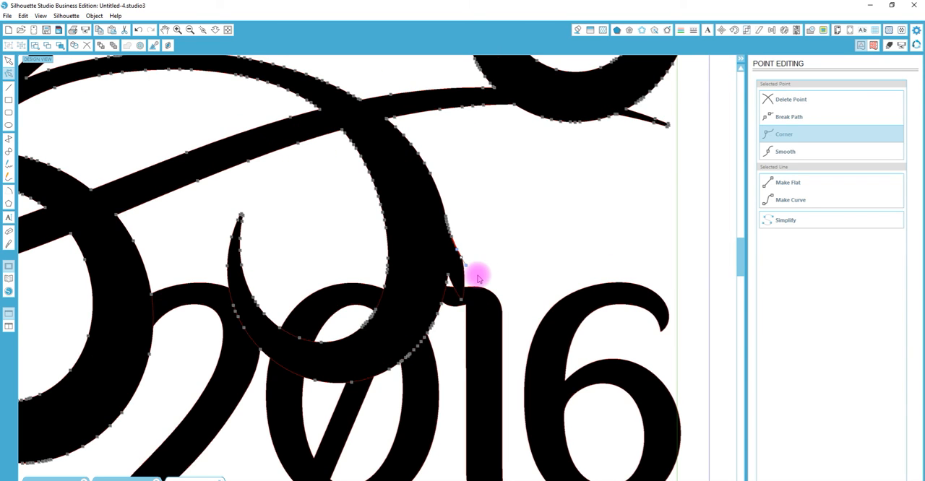
{"action": "left_click_drag", "start_coordinate": [492, 425], "coordinate": [329, 378]}
{"action": "left_click_drag", "start_coordinate": [273, 289], "coordinate": [219, 200]}
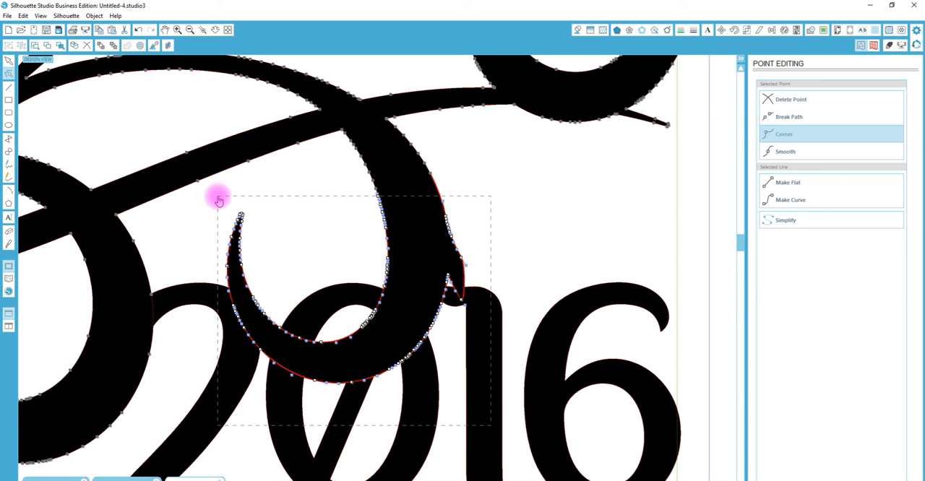
{"action": "left_click", "coordinate": [794, 100]}
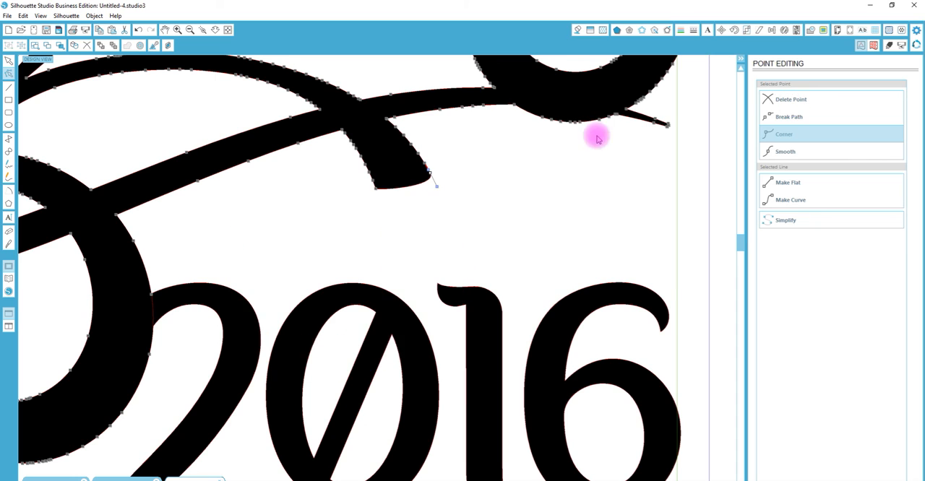
{"action": "left_click_drag", "start_coordinate": [520, 230], "coordinate": [342, 128]}
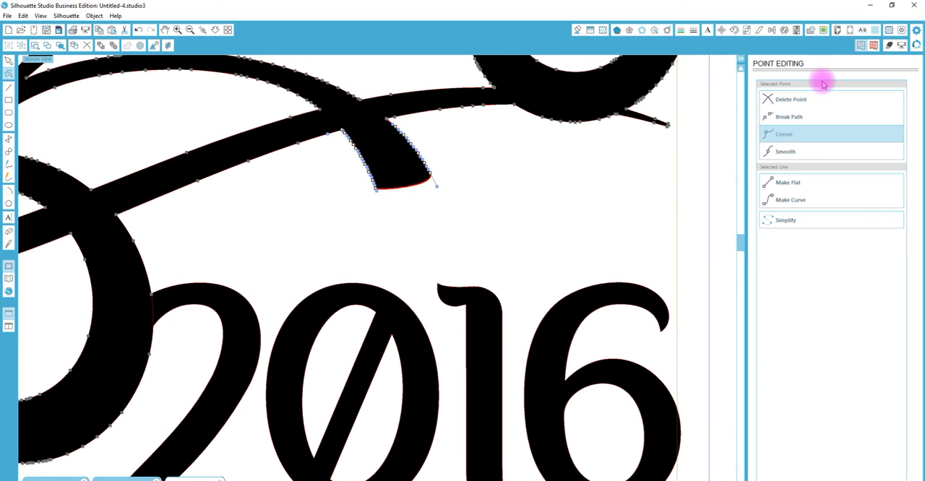
{"action": "left_click", "coordinate": [809, 98]}
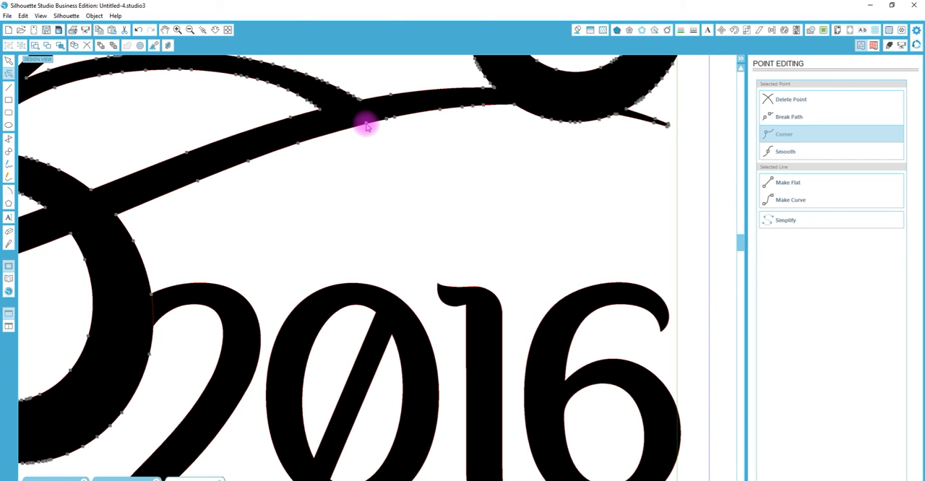
- Nudge "2016" slightly right so the 6 overlaps the inner frame line
{"action": "left_click", "coordinate": [215, 30]}
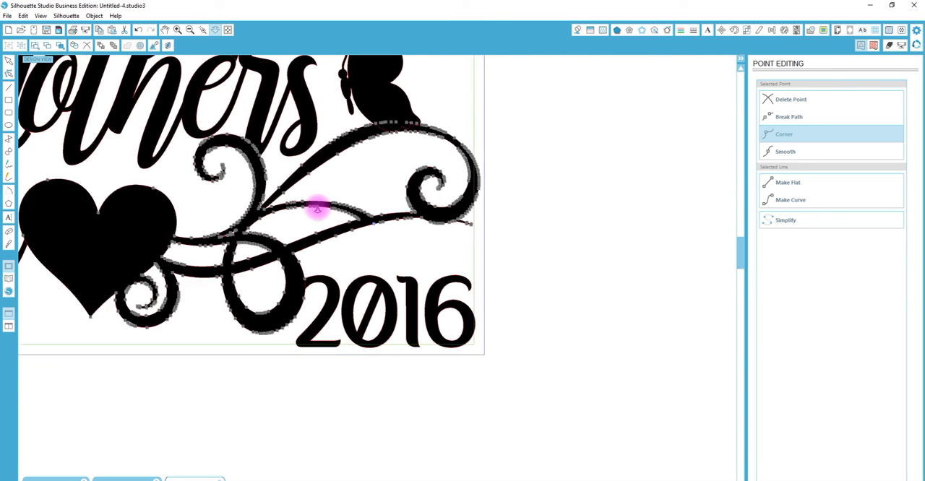
{"action": "left_click", "coordinate": [474, 324]}
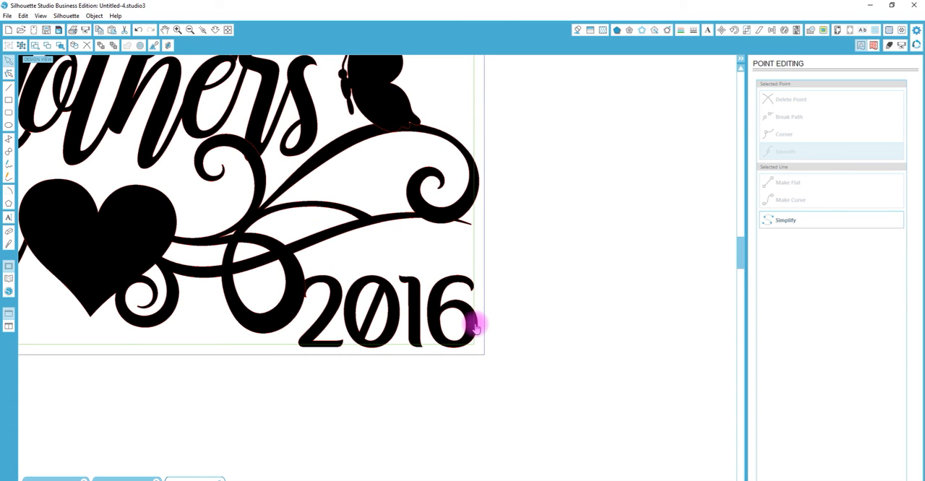
{"action": "left_click", "coordinate": [474, 324]}
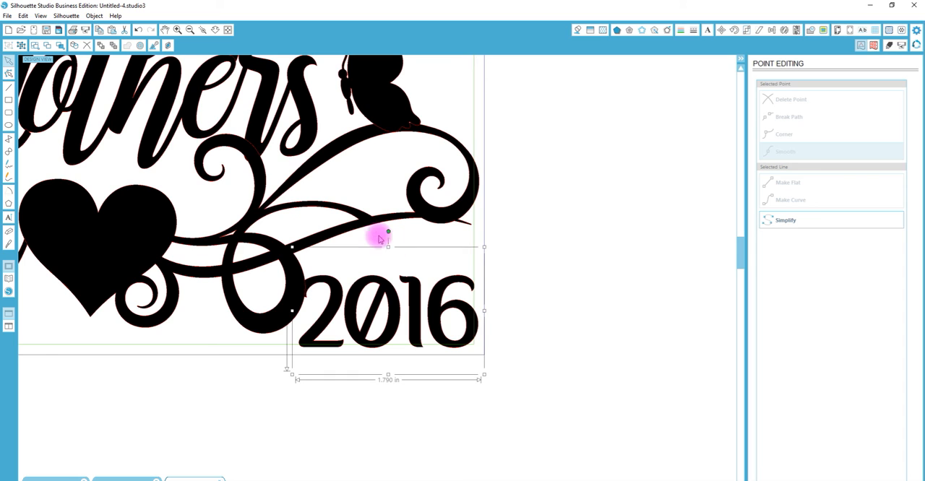
- Undo the "2016" shift and the point deletions on the curl
{"action": "key", "text": "ctrl+z"}
{"action": "key", "text": "ctrl+z"}
{"action": "key", "text": "ctrl+z"}
{"action": "key", "text": "ctrl+z"}
{"action": "key", "text": "ctrl+z"}
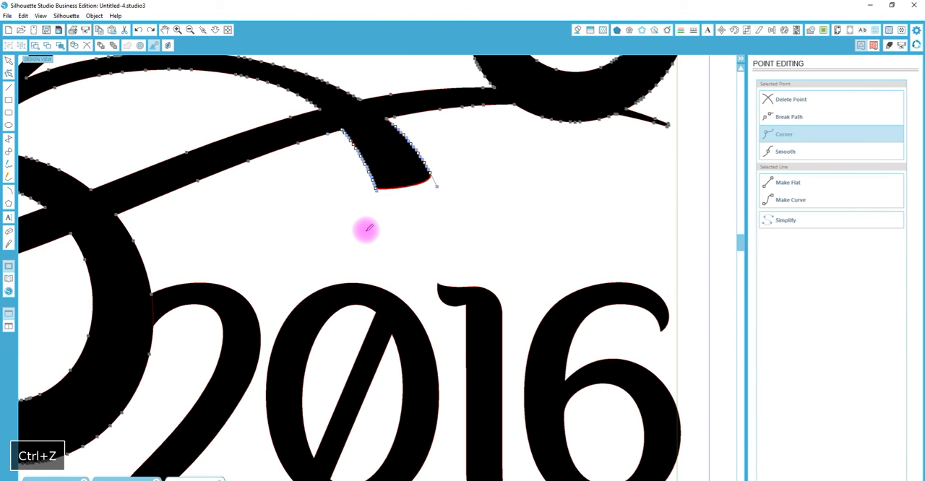
- Shift "2016" slightly right across the inner frame line and delete the leftover spike's points on the curl above the 1
{"action": "left_click", "coordinate": [491, 343]}
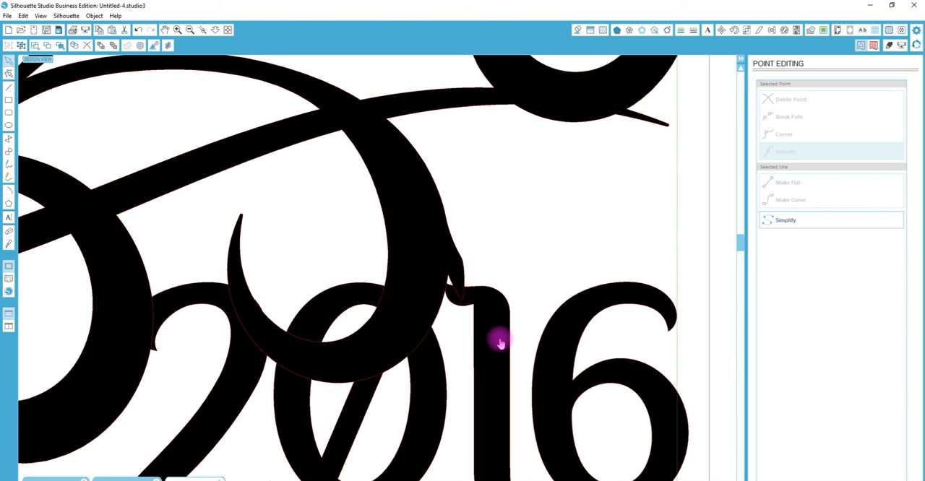
{"action": "left_click", "coordinate": [452, 267]}
{"action": "left_click_drag", "start_coordinate": [468, 308], "coordinate": [448, 238]}
{"action": "left_click", "coordinate": [791, 98]}
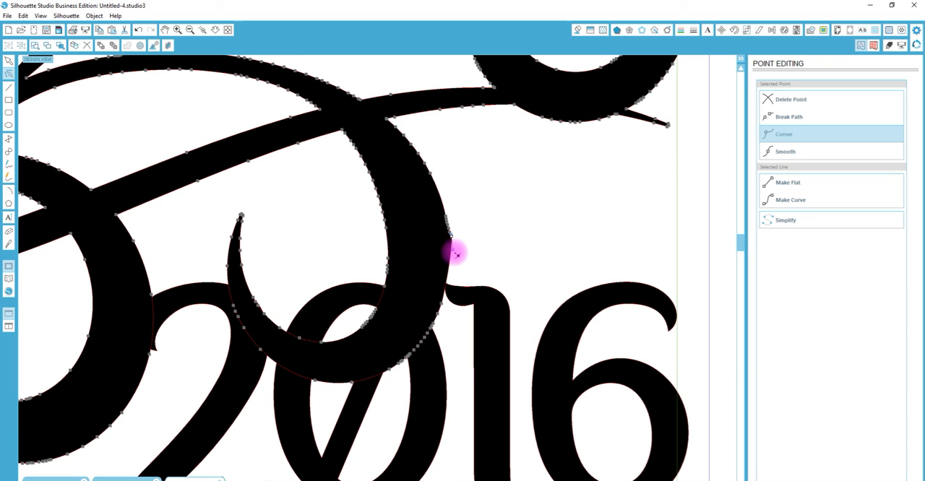
- Delete the lower points of the flourish curl overlapping "2016" so it ends at the top of the 0 beside the 1
{"action": "left_click_drag", "start_coordinate": [207, 207], "coordinate": [379, 409]}
{"action": "left_click", "coordinate": [807, 101]}
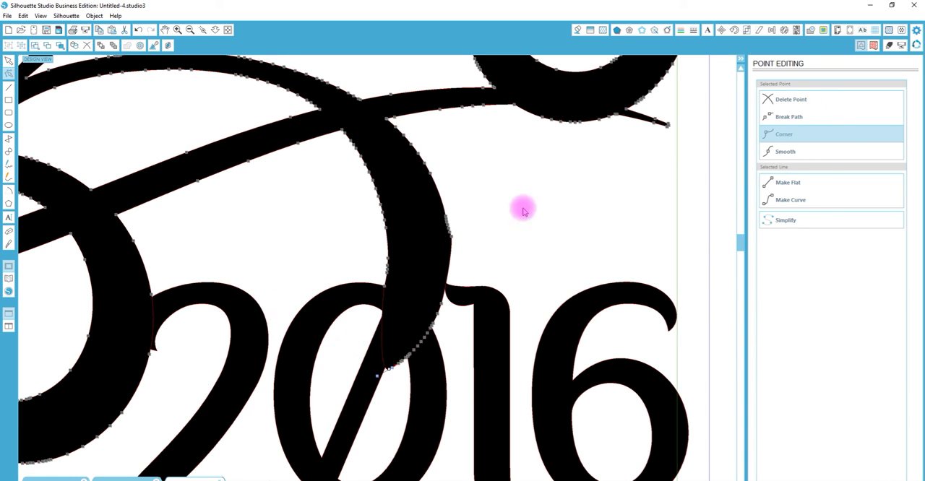
{"action": "mouse_move", "coordinate": [435, 406]}
{"action": "left_mouse_down"}
{"action": "mouse_move", "coordinate": [368, 316]}
{"action": "mouse_move", "coordinate": [365, 327]}
{"action": "left_mouse_up"}
{"action": "left_click", "coordinate": [774, 133]}
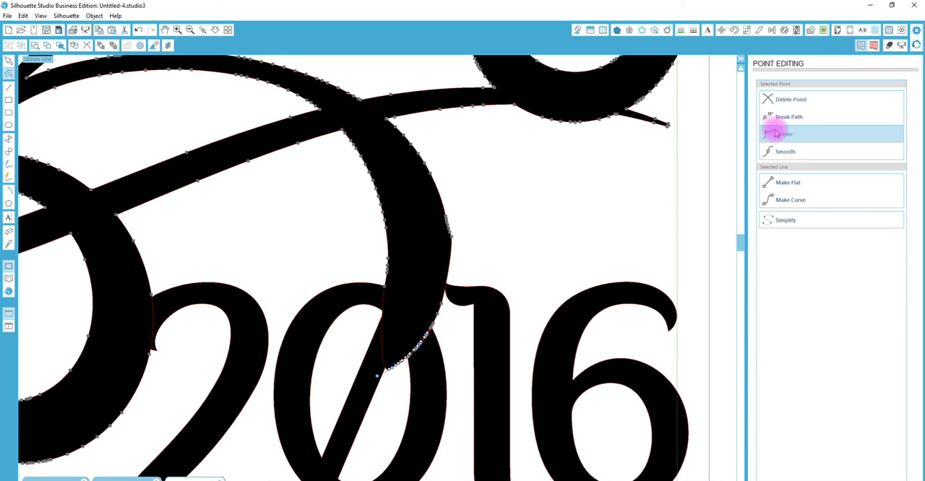
{"action": "left_click", "coordinate": [801, 102]}
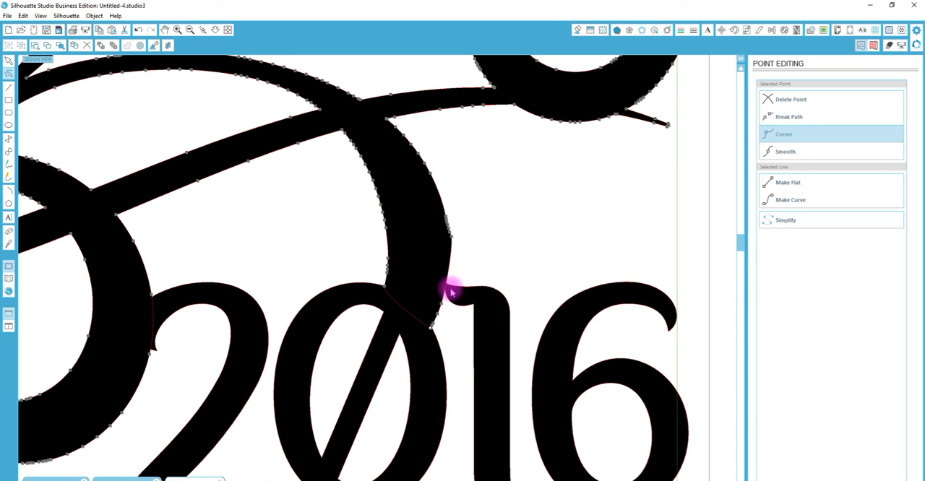
- Slice through the diagonal slash inside the 0 of "2016" with the straight knife
{"action": "left_click", "coordinate": [375, 391]}
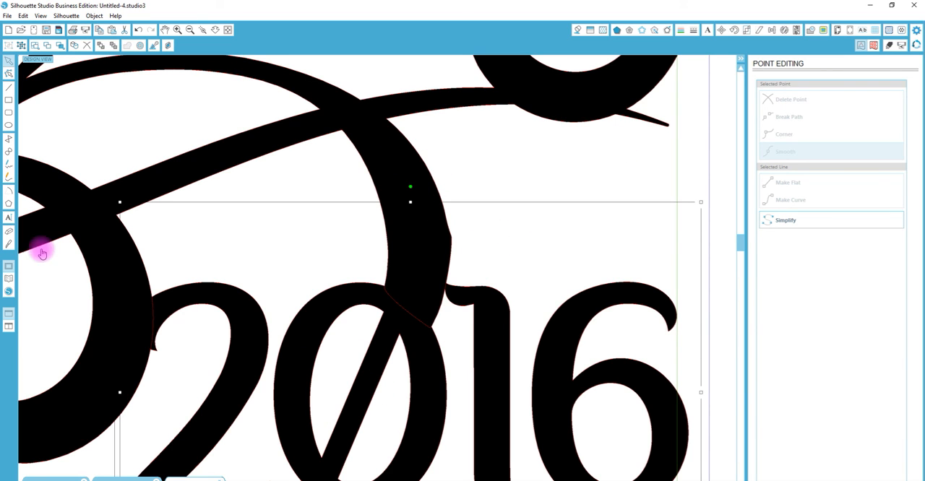
{"action": "left_click", "coordinate": [9, 244]}
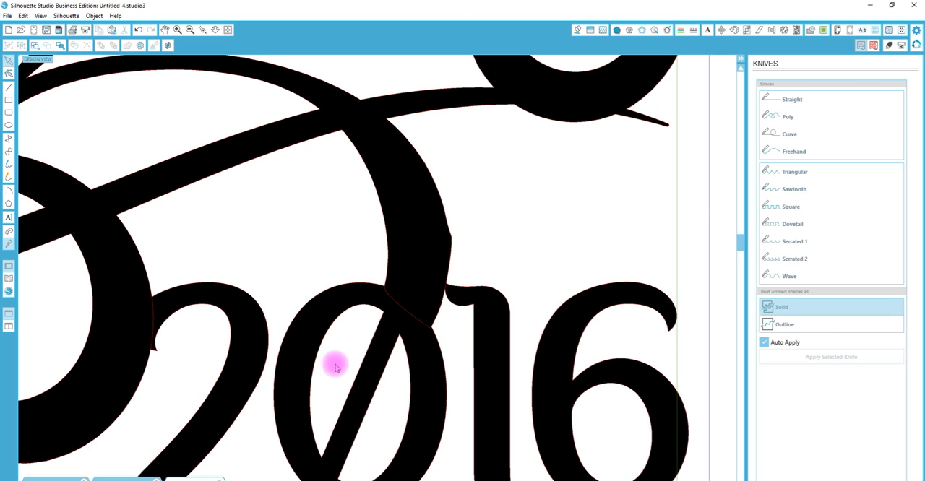
{"action": "left_click", "coordinate": [801, 100]}
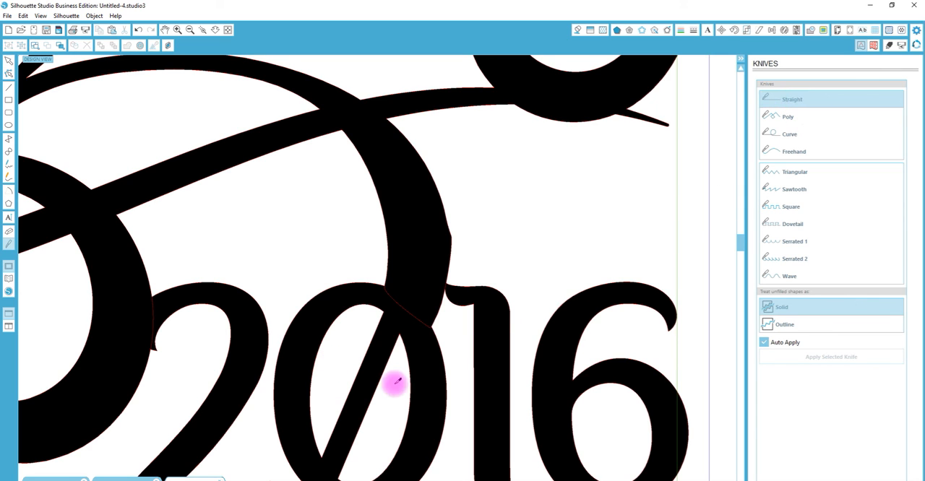
{"action": "left_click_drag", "start_coordinate": [341, 359], "coordinate": [390, 432]}
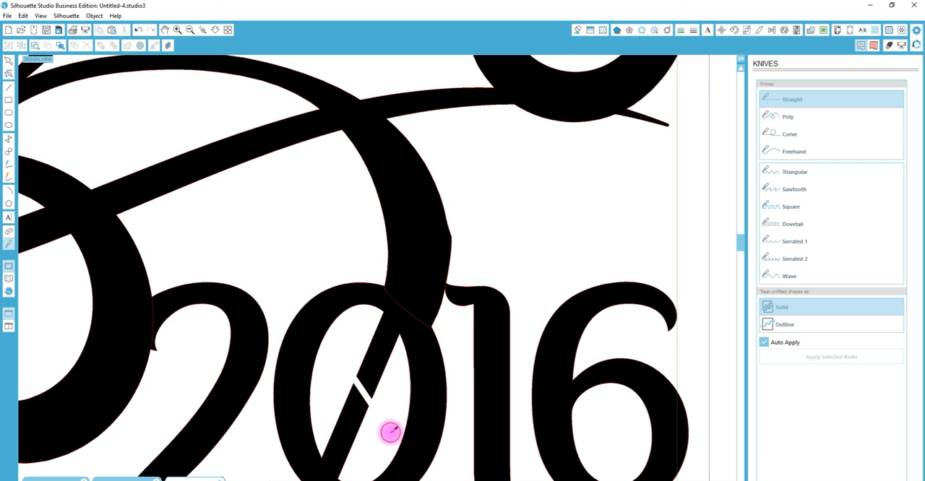
- Delete the points of both slash halves inside the 0 and remove the stray dot left in it
{"action": "double_click", "coordinate": [391, 433]}
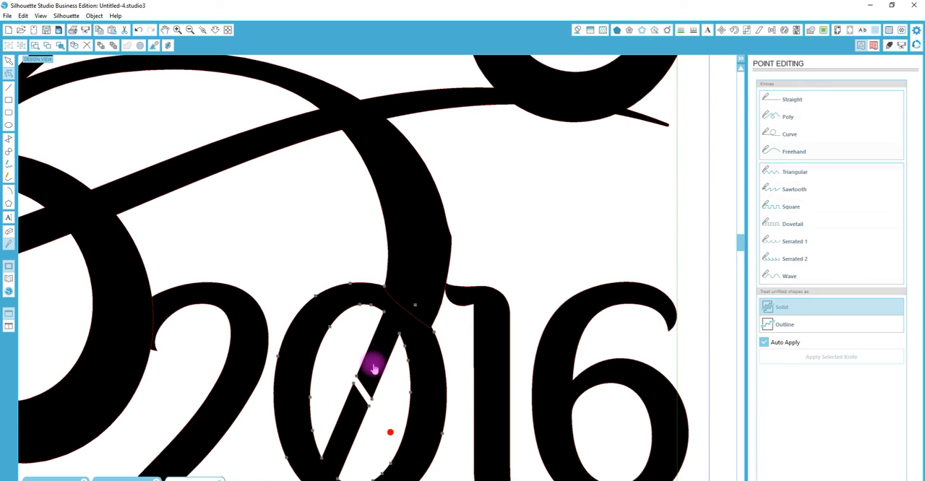
{"action": "left_click", "coordinate": [366, 388], "text": "shift"}
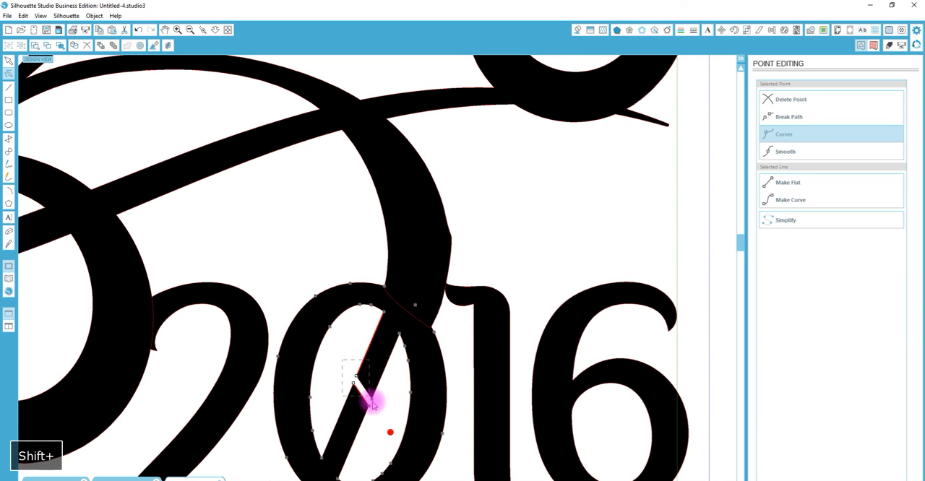
{"action": "left_click", "coordinate": [800, 103]}
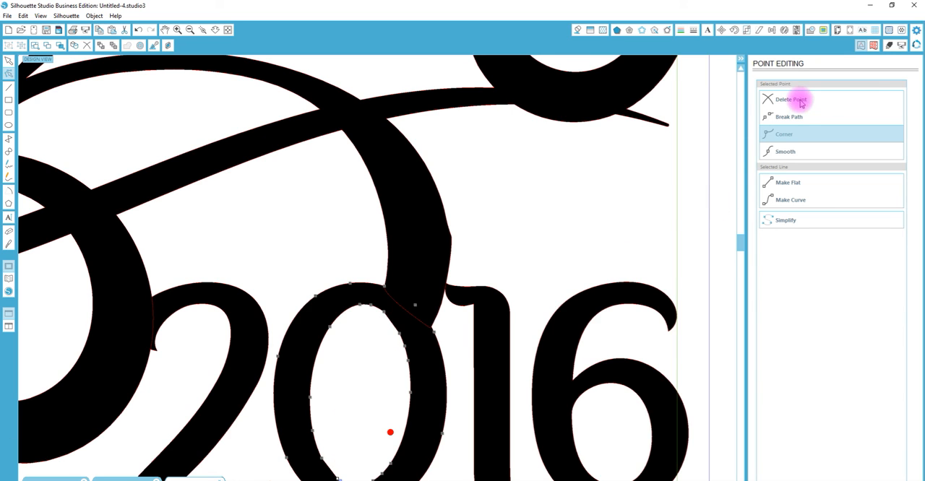
{"action": "left_click", "coordinate": [390, 432]}
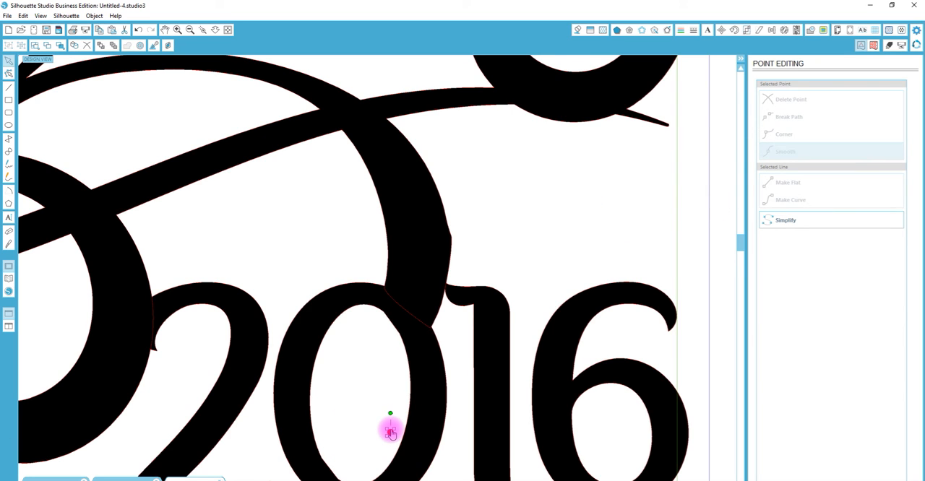
{"action": "key", "text": "Delete"}
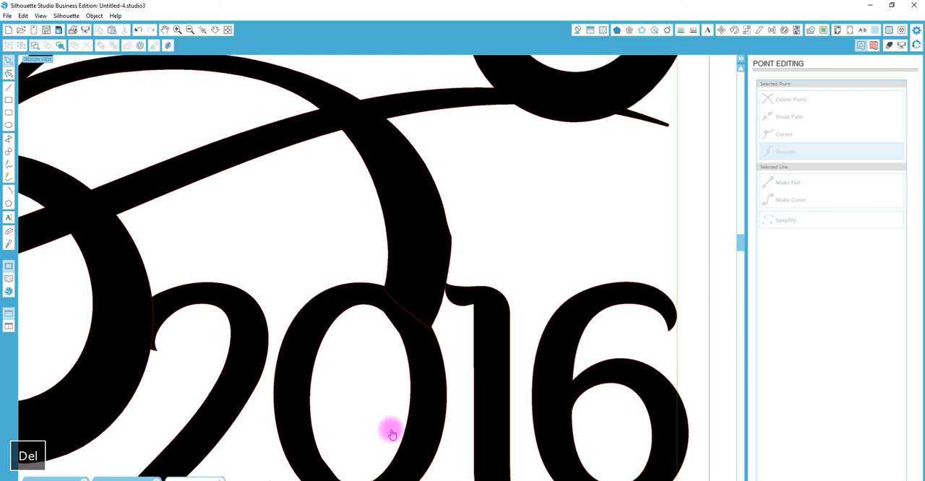
- Combine the outer and inner frame rectangles of the card into a compound path
{"action": "left_click", "coordinate": [212, 31]}
{"action": "left_click_drag", "start_coordinate": [299, 368], "coordinate": [331, 108]}
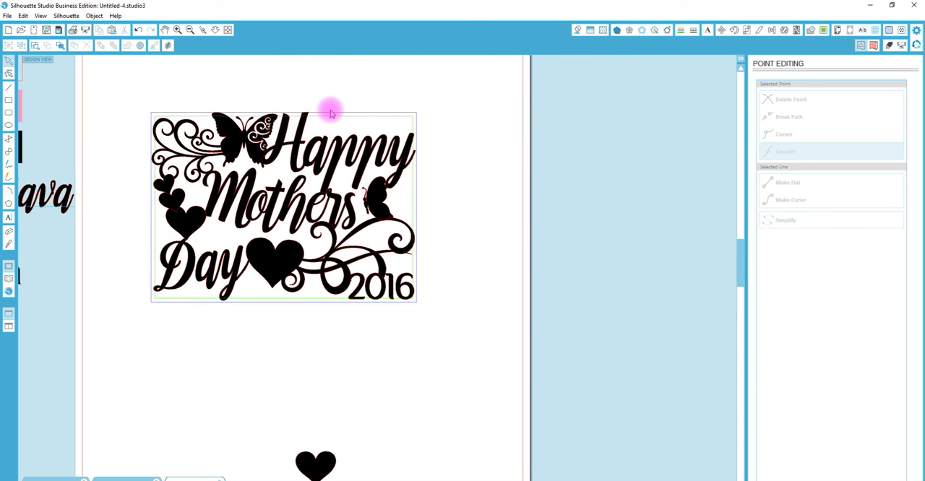
{"action": "left_click_drag", "start_coordinate": [369, 77], "coordinate": [383, 121]}
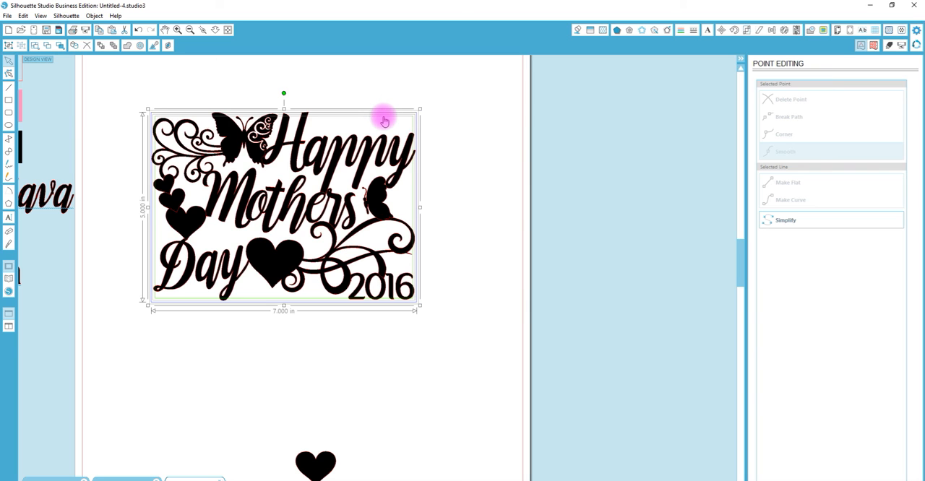
{"action": "key", "text": "ctrl+e"}
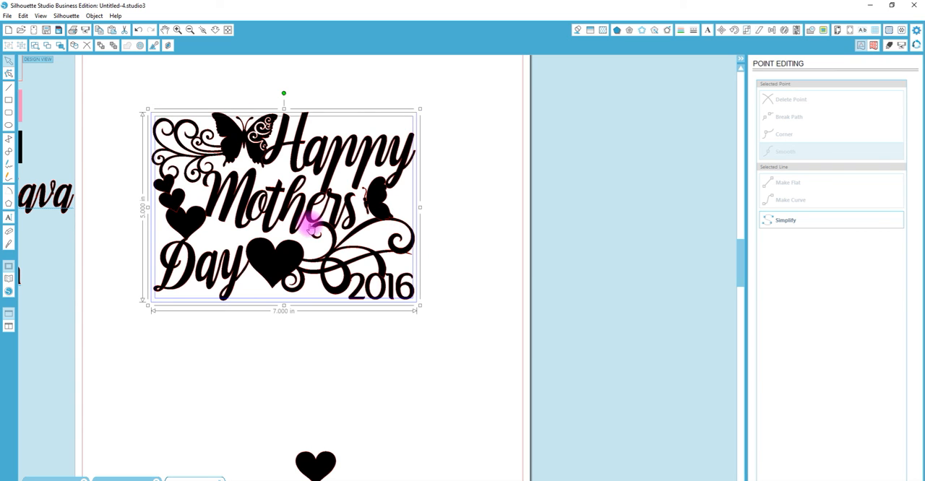
- Weld the frame with all words, hearts, butterflies and flourishes, and release the resulting compound path
{"action": "left_click_drag", "start_coordinate": [154, 102], "coordinate": [434, 337]}
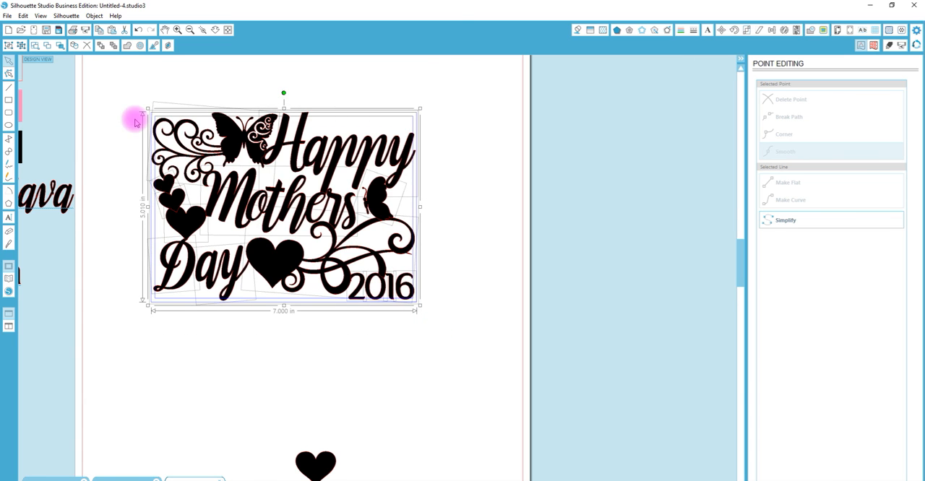
{"action": "left_click", "coordinate": [128, 48]}
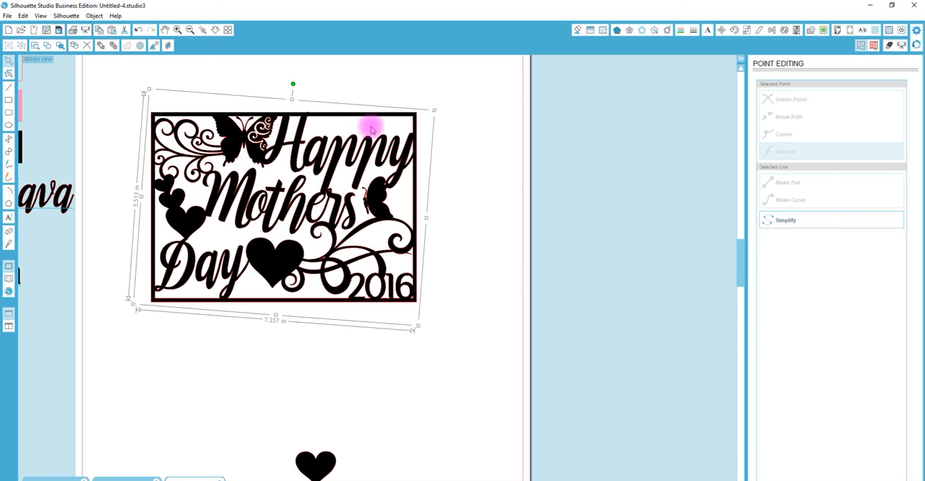
{"action": "right_click", "coordinate": [274, 269]}
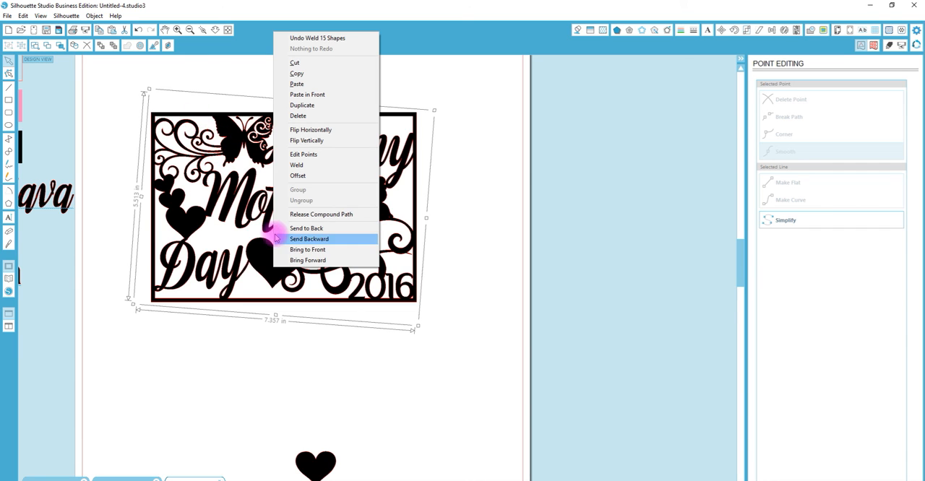
{"action": "left_click", "coordinate": [337, 216]}
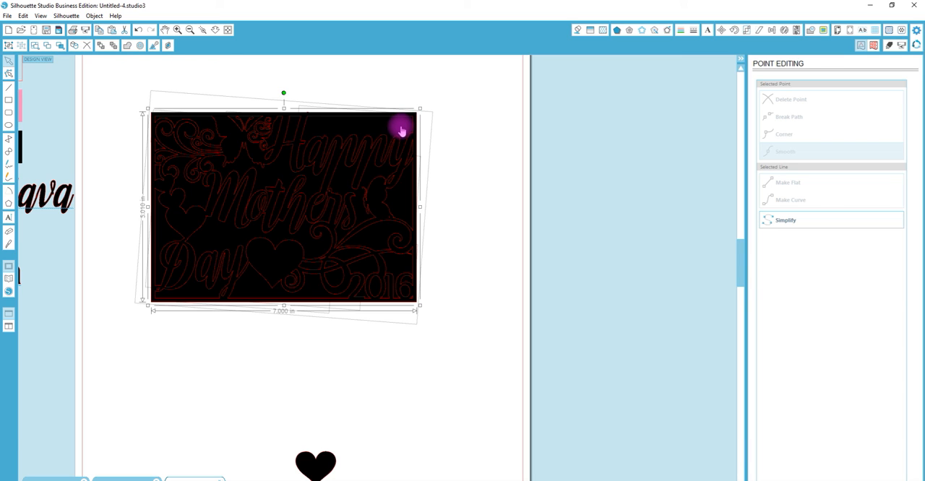
- Make all inner pieces except the outer frame one compound path and delete the outer frame
{"action": "key", "text": "shift"}
{"action": "left_click", "coordinate": [412, 141], "text": "shift"}
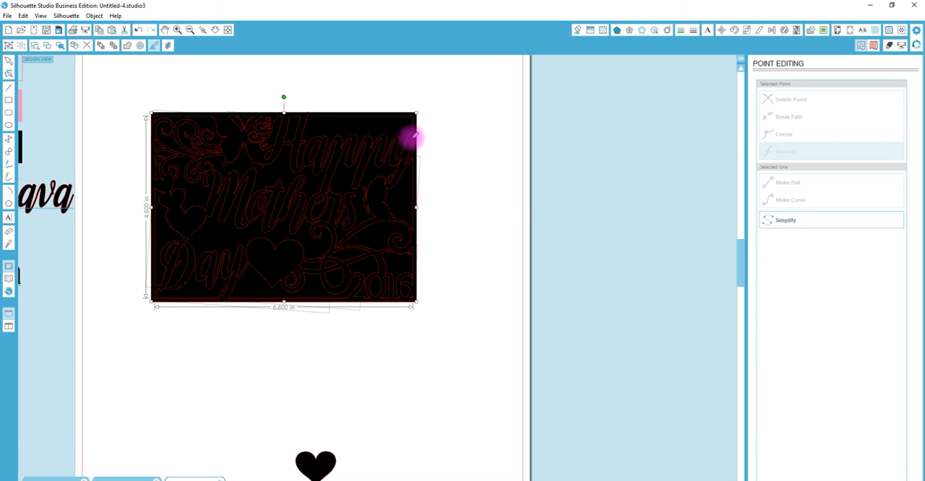
{"action": "key", "text": "ctrl+e"}
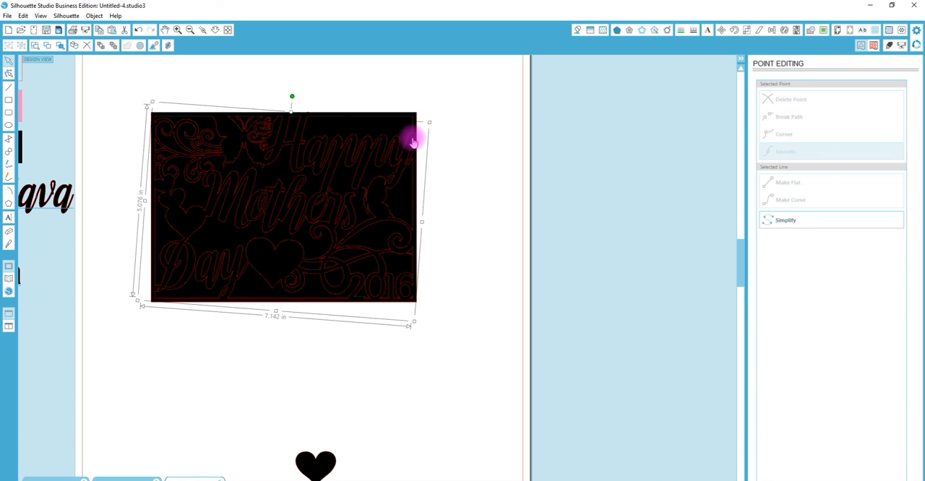
{"action": "key", "text": "Delete"}
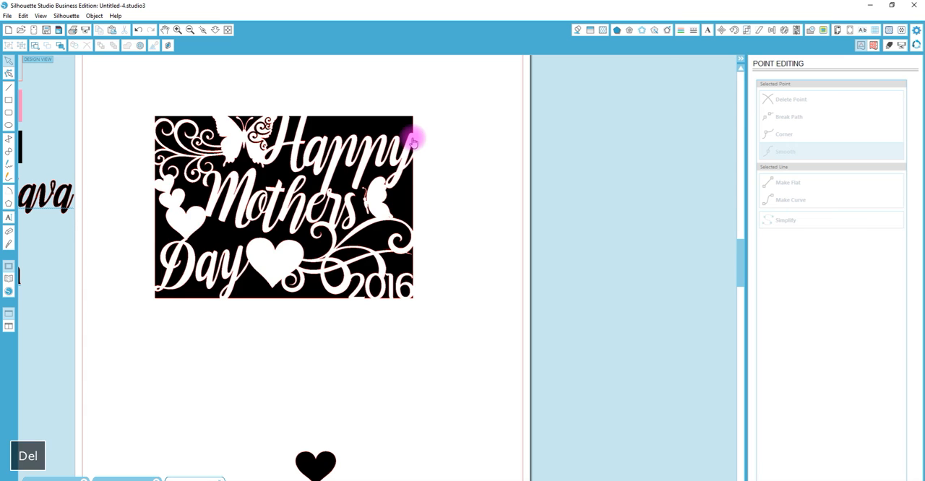
- Copy the pink swatch's fill onto the card's background pieces and join them all into one compound path
{"action": "scroll", "coordinate": [260, 98], "scroll_direction": "right", "scroll_amount": 4}
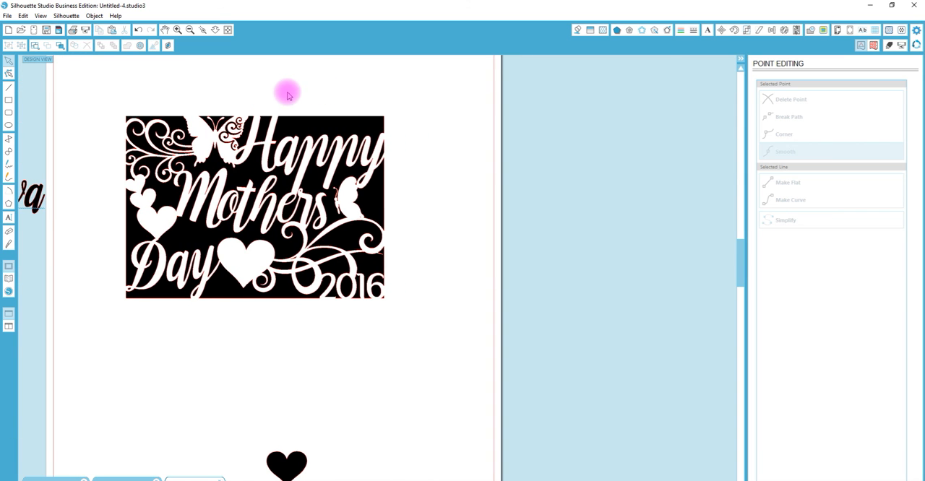
{"action": "left_click", "coordinate": [216, 29]}
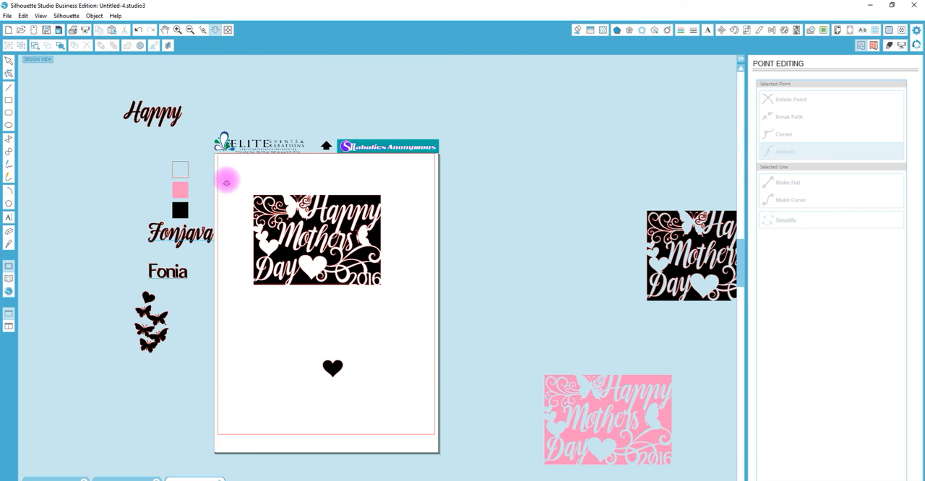
{"action": "key", "text": "i"}
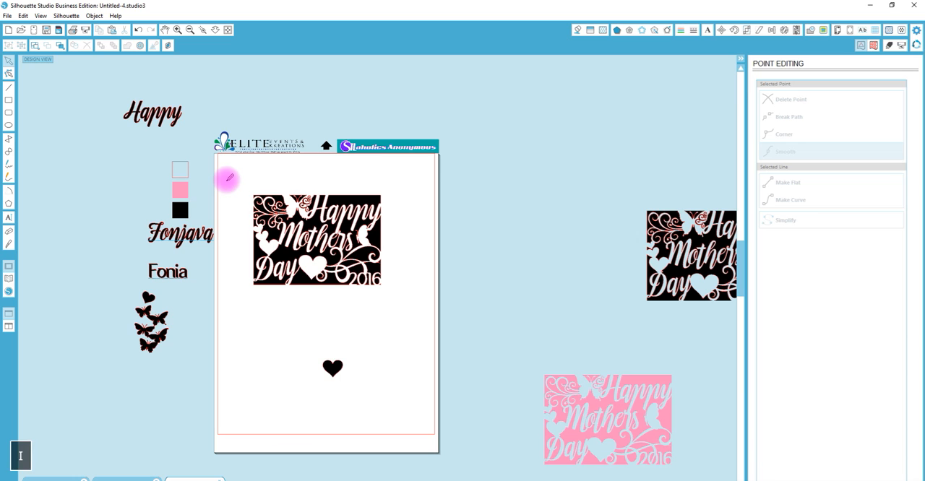
{"action": "left_click", "coordinate": [180, 191]}
{"action": "left_click", "coordinate": [289, 226]}
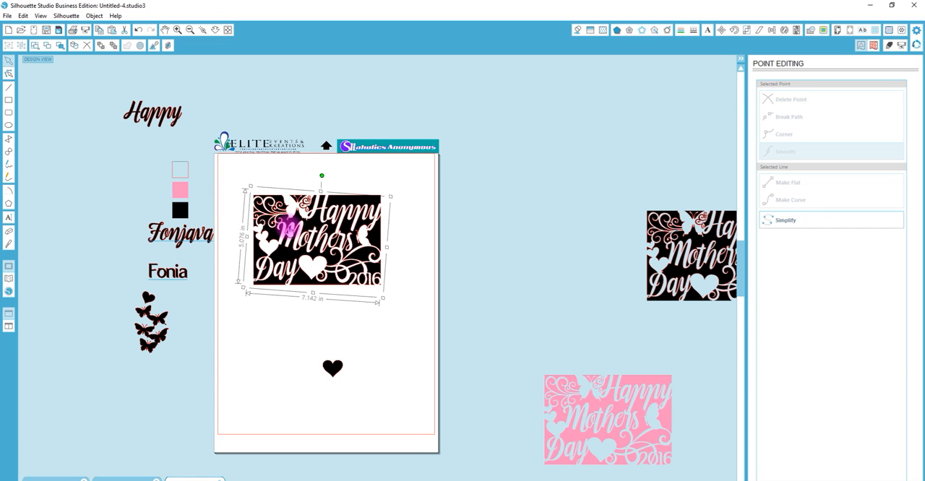
{"action": "left_click", "coordinate": [178, 192]}
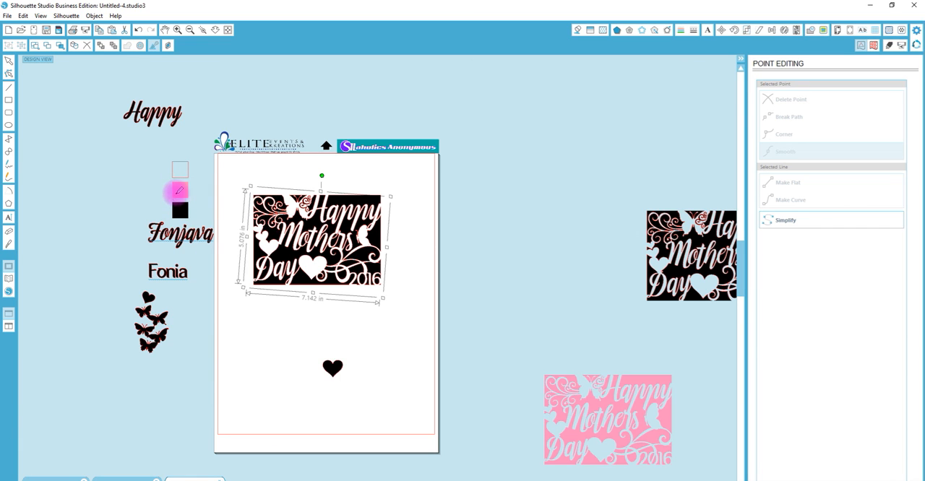
{"action": "left_click_drag", "start_coordinate": [253, 183], "coordinate": [404, 330]}
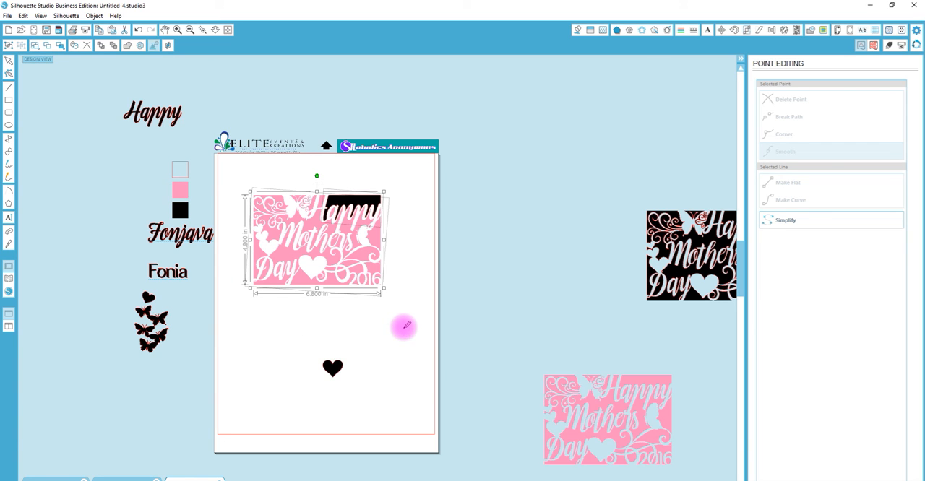
{"action": "key", "text": "ctrl+e"}
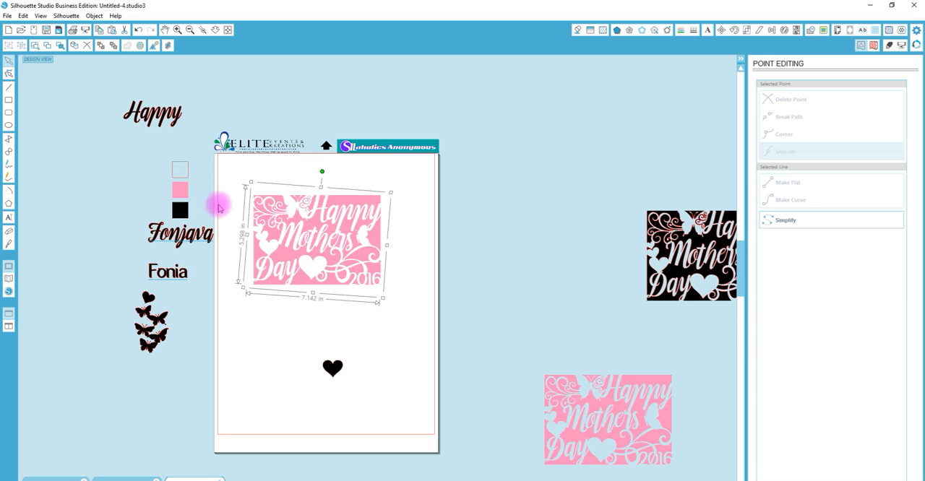
- Copy the empty swatch's unfilled outline style onto the card's compound path to check its cut lines up close
{"action": "key", "text": "i"}
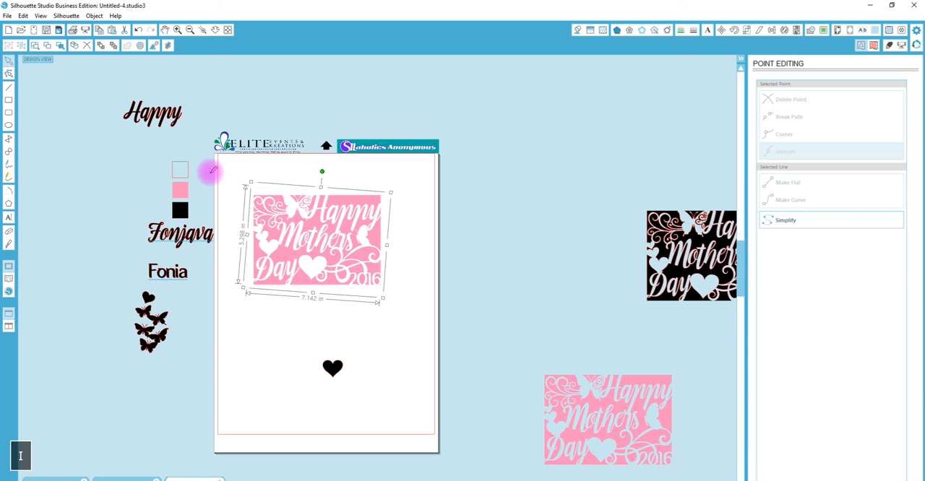
{"action": "left_click", "coordinate": [188, 171]}
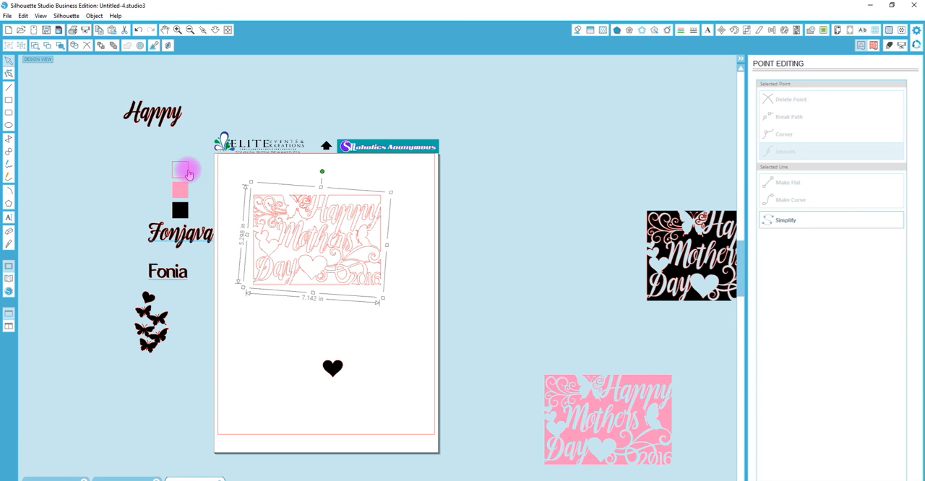
{"action": "left_click", "coordinate": [202, 30]}
{"action": "left_click_drag", "start_coordinate": [239, 182], "coordinate": [409, 331]}
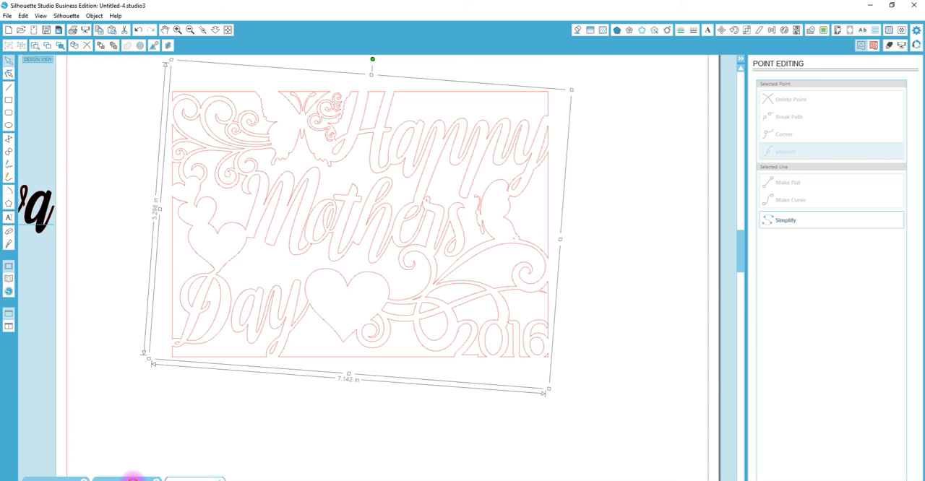
- View the SA May Class Schedule document and return to the card document
{"action": "left_click", "coordinate": [132, 479]}
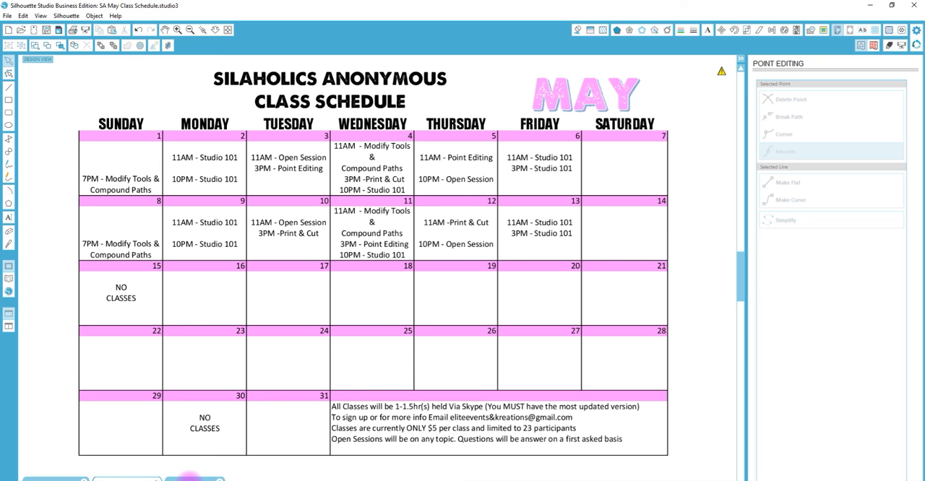
{"action": "left_click", "coordinate": [190, 477]}
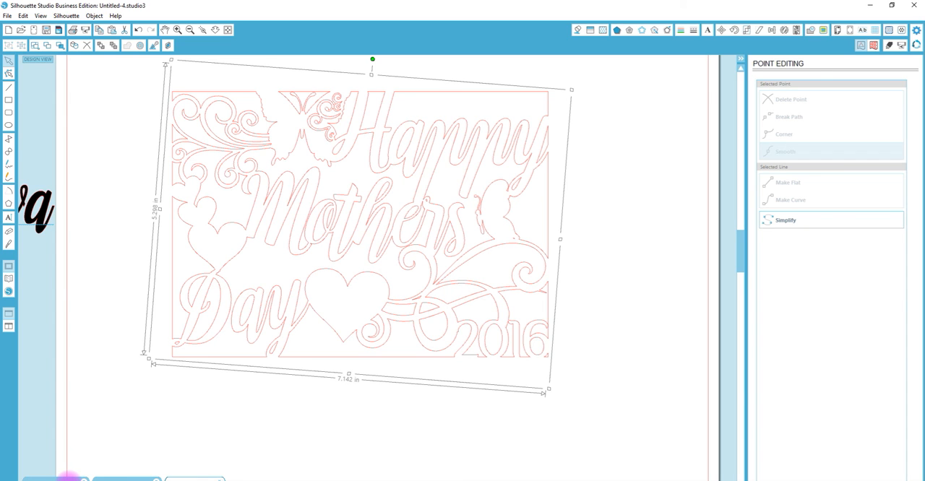